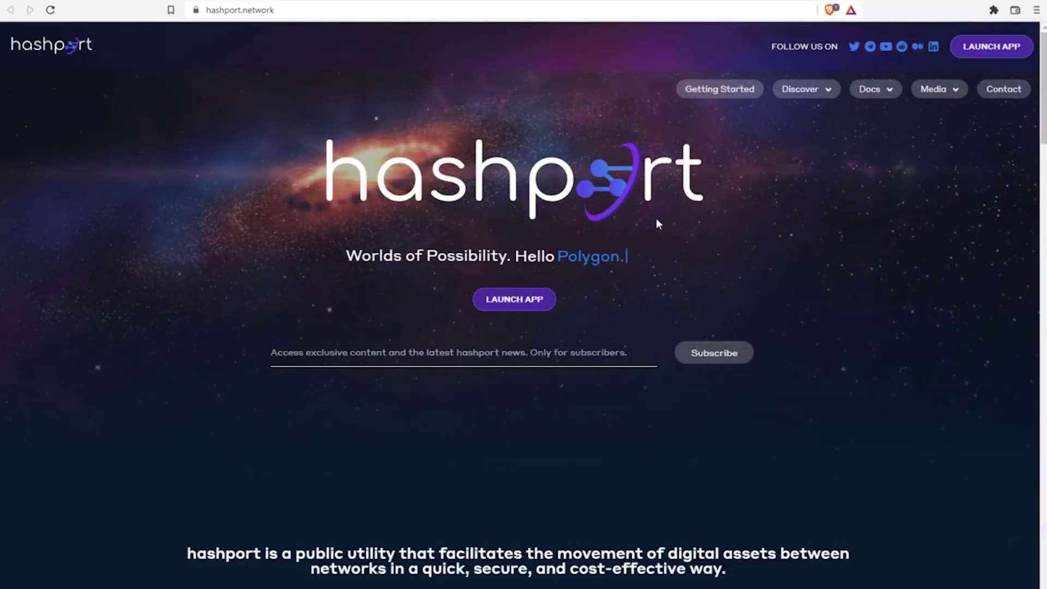
Step: Browse the HashPack extension screenshots past the Ledger and MoonPay slide to the address books one
{"action": "left_click", "coordinate": [522, 307]}
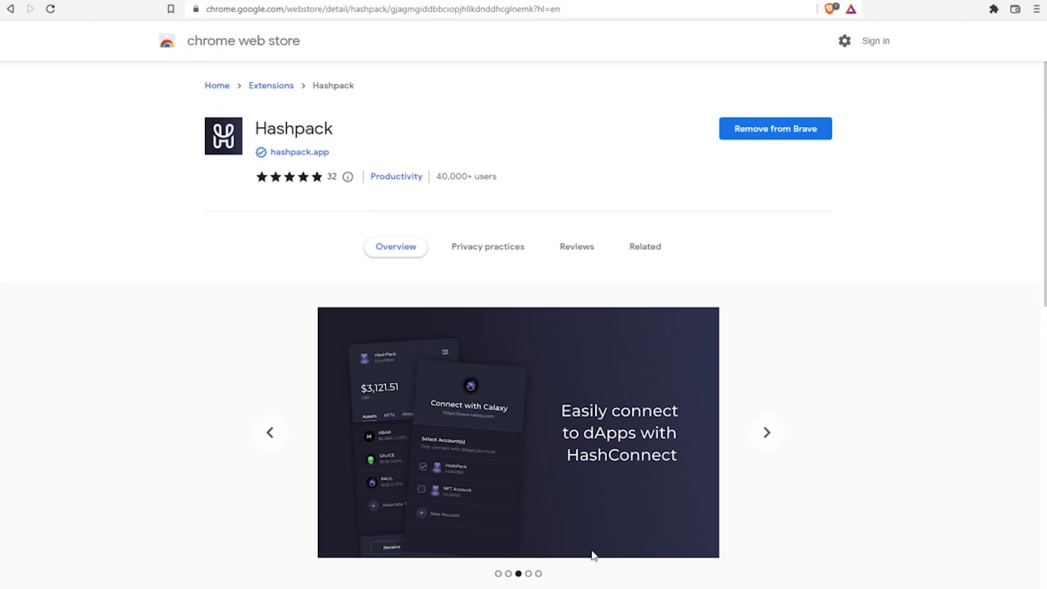
{"action": "left_click", "coordinate": [766, 433]}
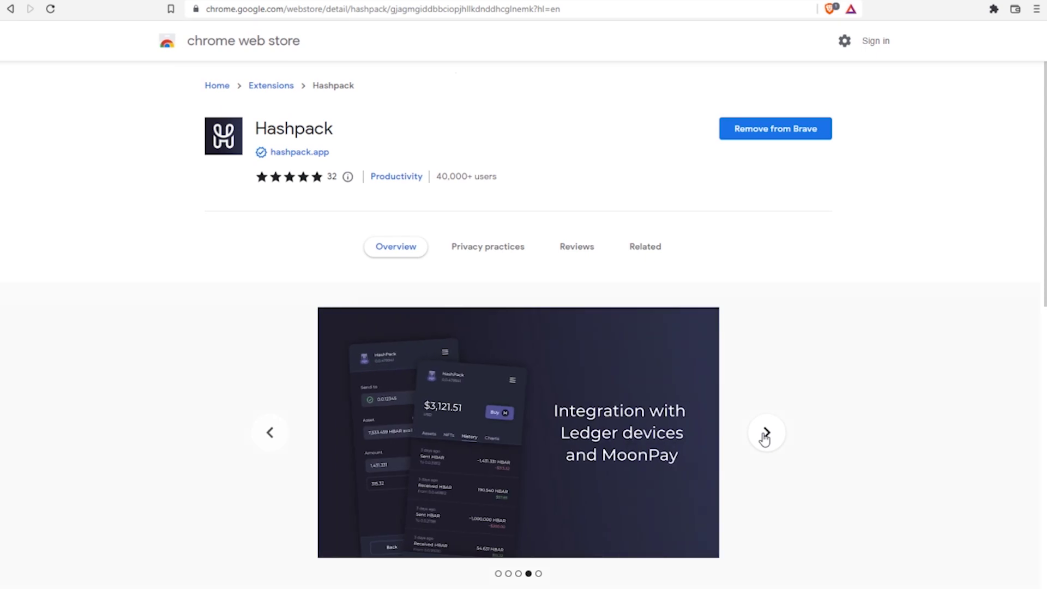
{"action": "left_click", "coordinate": [765, 434]}
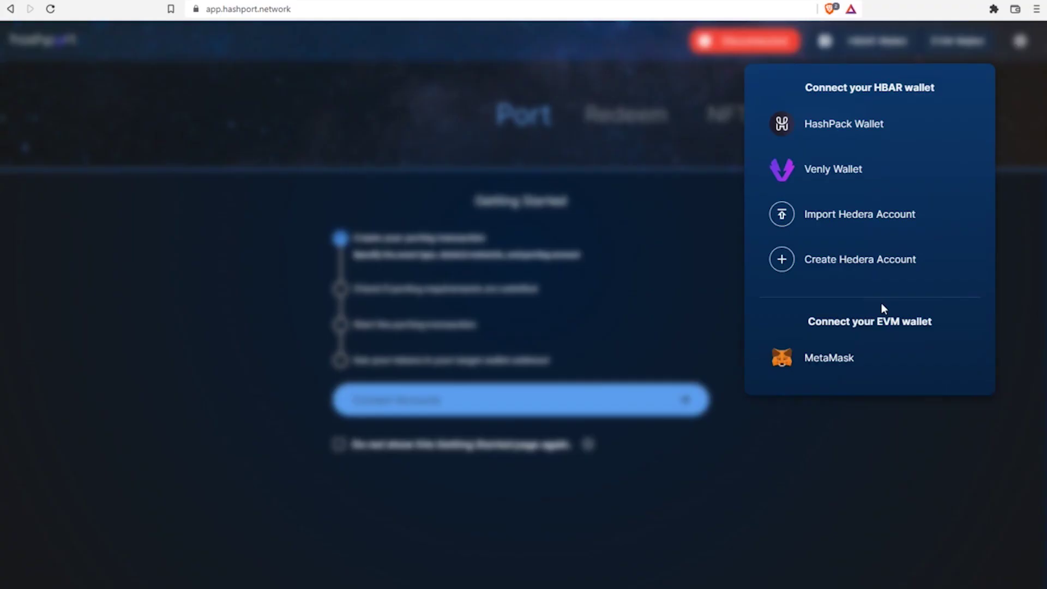
Step: Connect both MetaMask and HashPack wallets to HashPort
{"action": "left_click", "coordinate": [849, 372]}
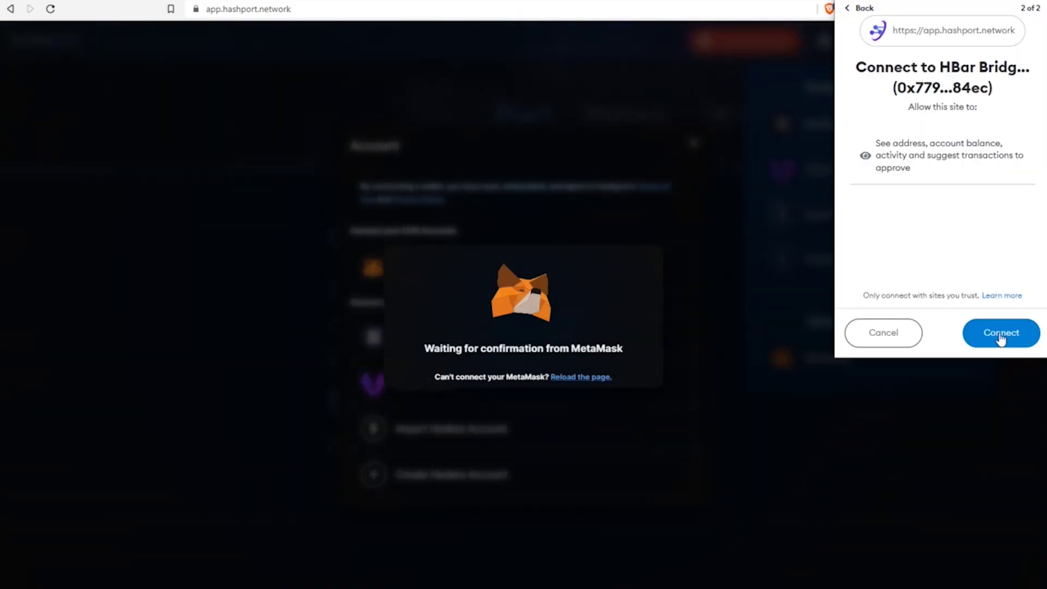
{"action": "left_click", "coordinate": [1000, 337]}
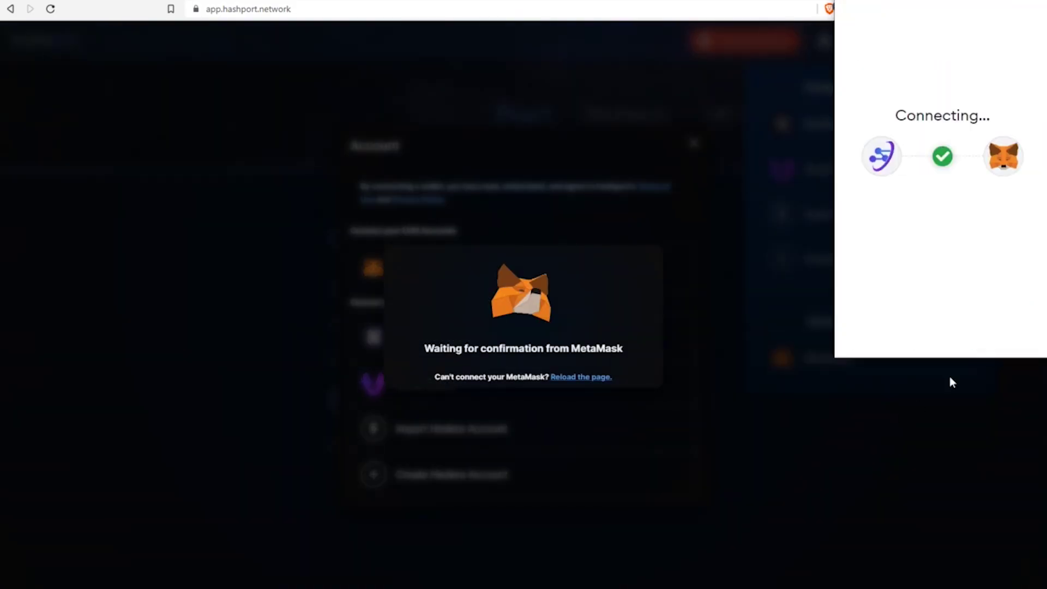
{"action": "left_click", "coordinate": [452, 336]}
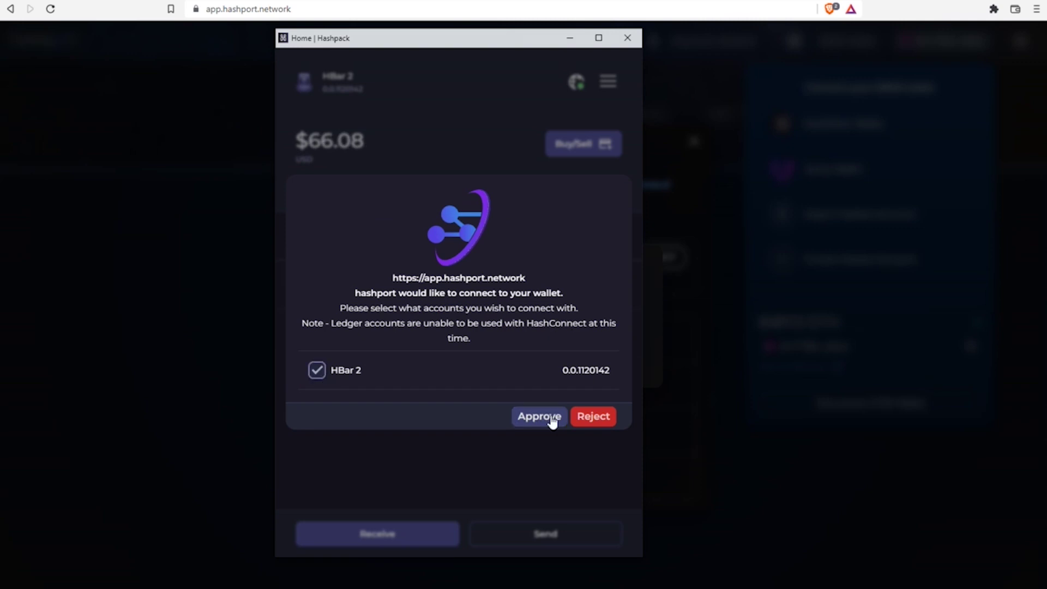
{"action": "left_click", "coordinate": [551, 418]}
Step: Port 0.04 WETH from Ethereum Mainnet to Hedera Mainnet, confirming both MetaMask transactions
{"action": "left_click", "coordinate": [610, 404]}
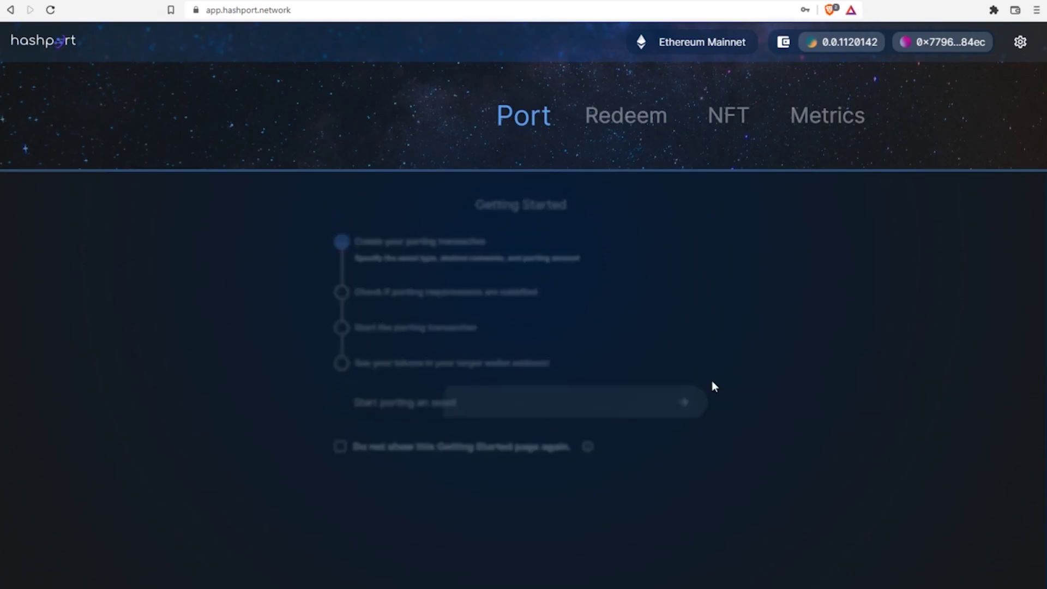
{"action": "left_click", "coordinate": [528, 247]}
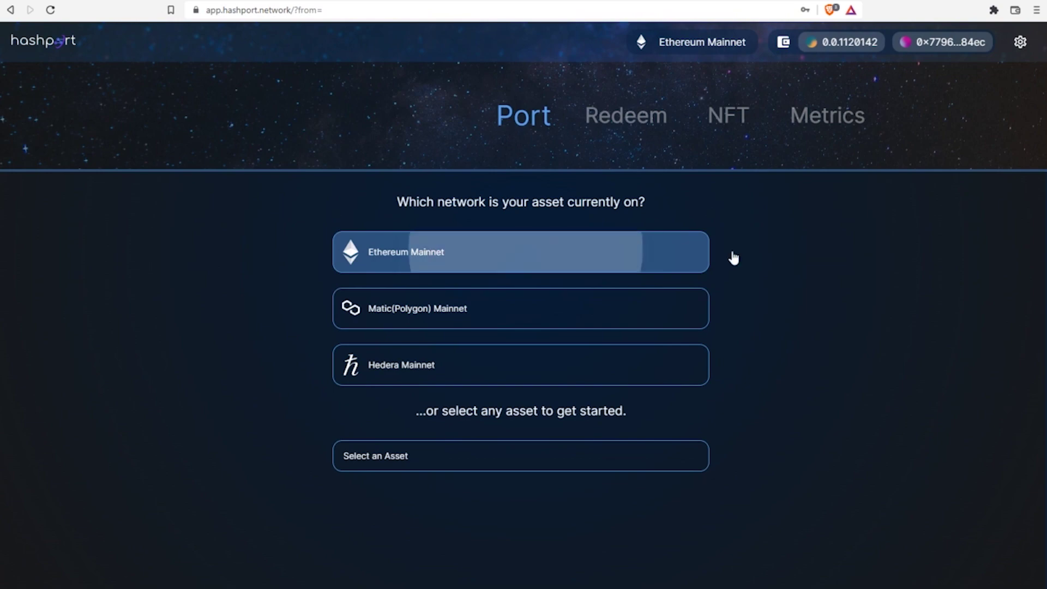
{"action": "left_click", "coordinate": [500, 203]}
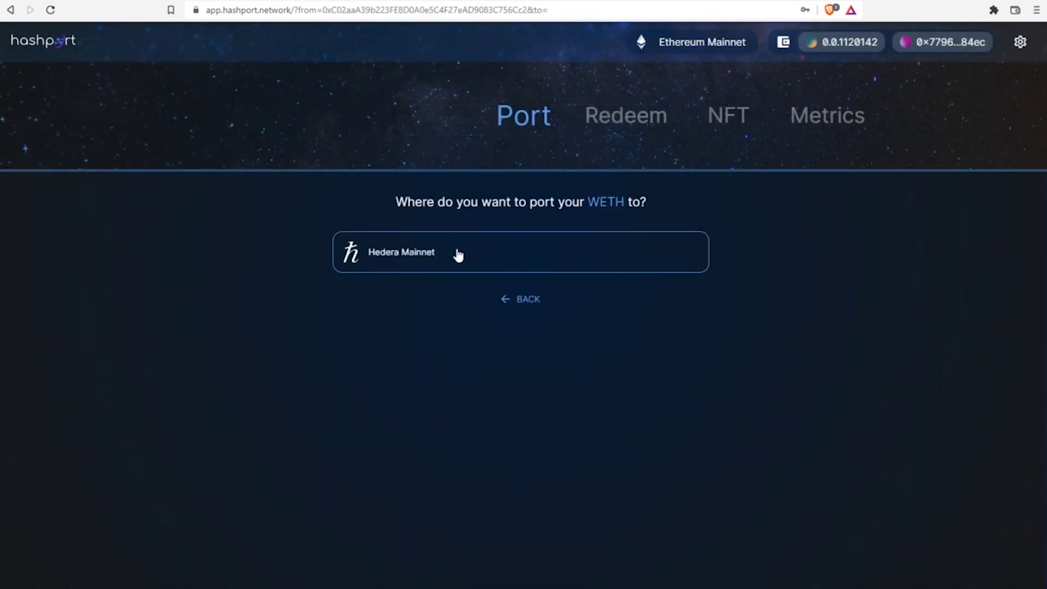
{"action": "left_click", "coordinate": [452, 255]}
{"action": "left_click", "coordinate": [392, 257]}
{"action": "type", "text": "0.04"}
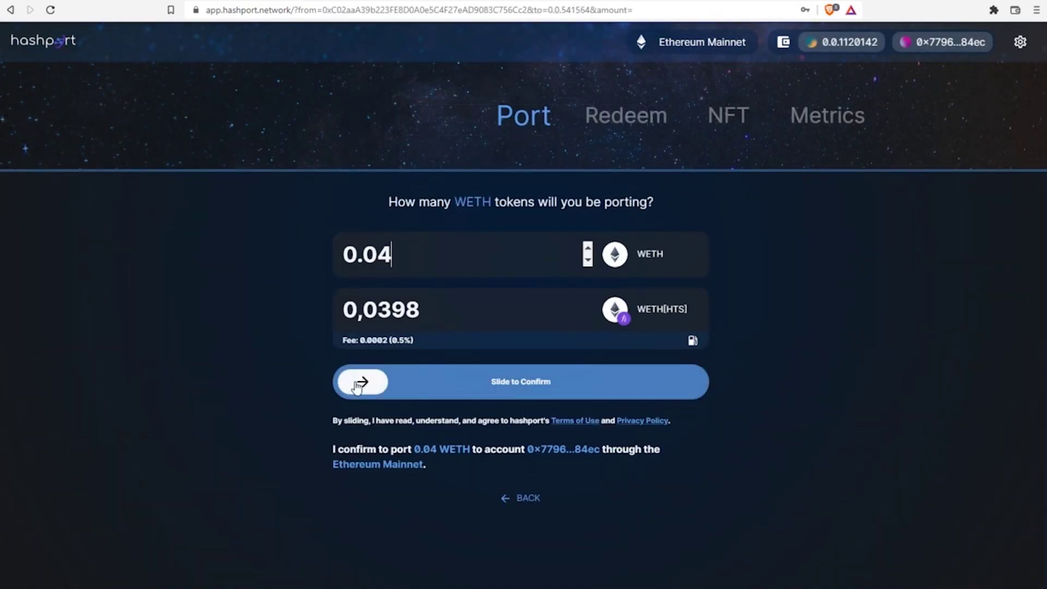
{"action": "left_click_drag", "start_coordinate": [357, 384], "coordinate": [720, 388]}
{"action": "left_click", "coordinate": [989, 334]}
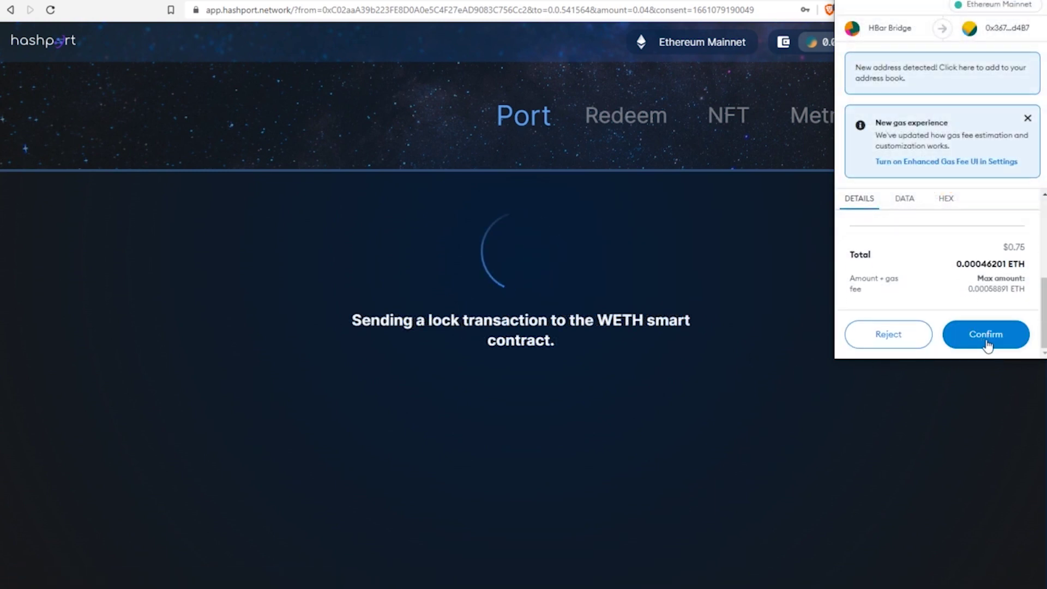
{"action": "left_click", "coordinate": [987, 342]}
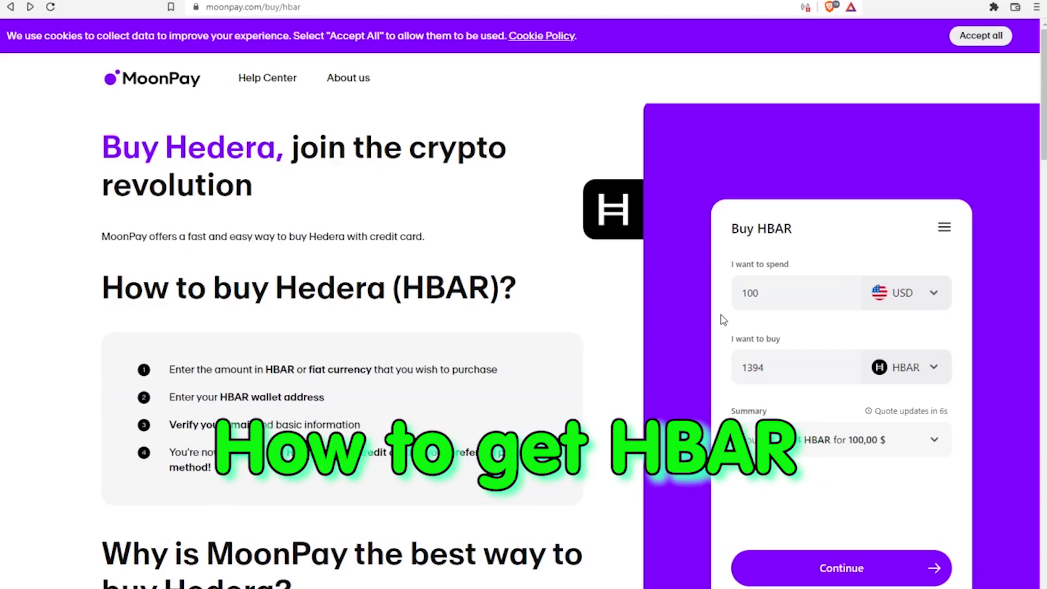
{"action": "scroll", "coordinate": [718, 395], "scroll_direction": "down", "scroll_amount": 1}
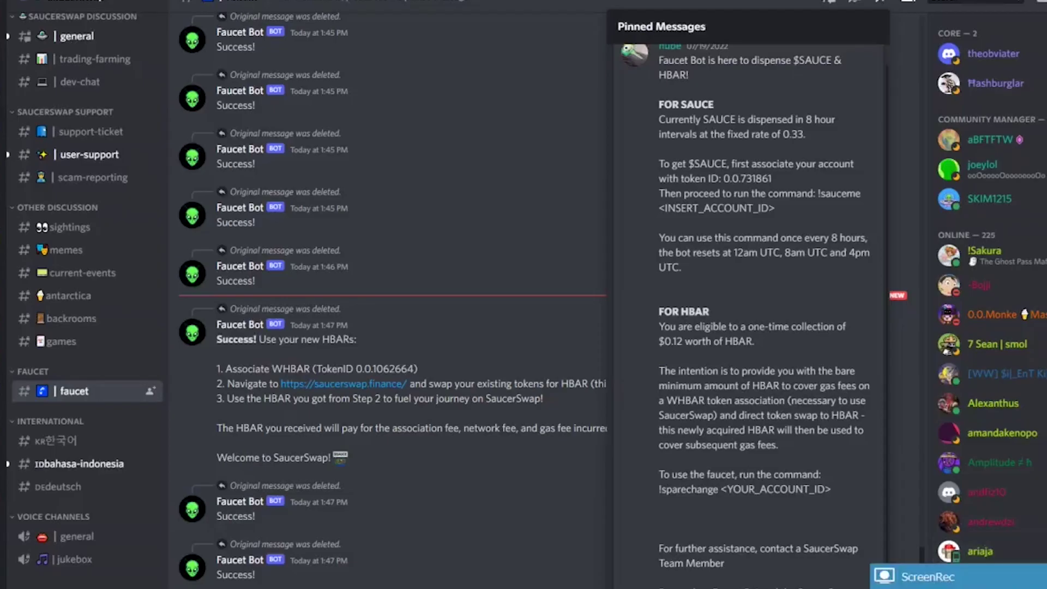
Step: Read the #account-linking pinned messages, approve the SAUCE token association, and check the #faucet pins
{"action": "scroll", "coordinate": [783, 143], "scroll_direction": "up", "scroll_amount": 1}
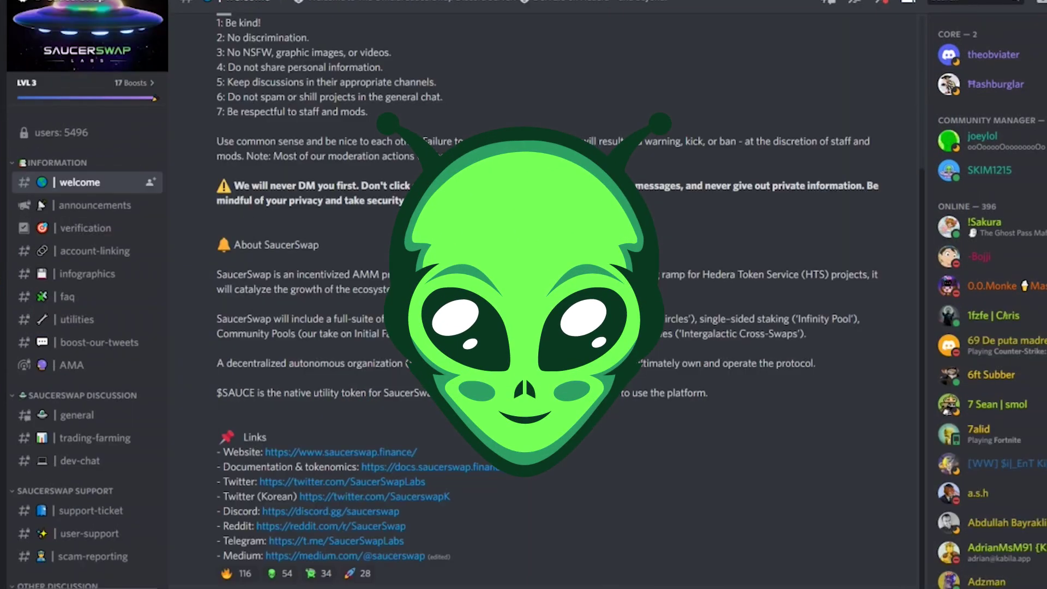
{"action": "left_click", "coordinate": [95, 252]}
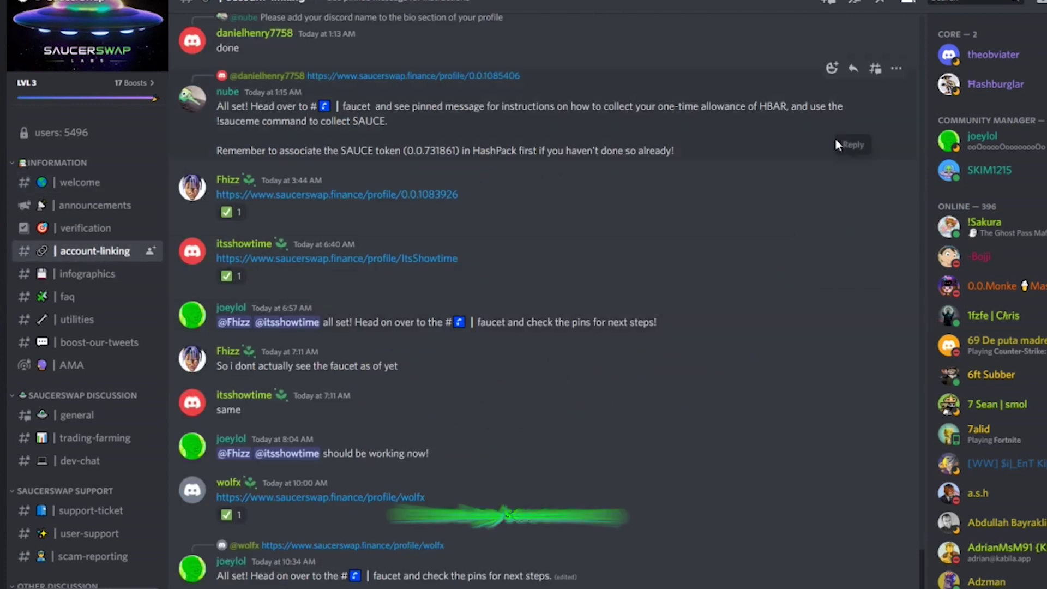
{"action": "left_click", "coordinate": [884, 6]}
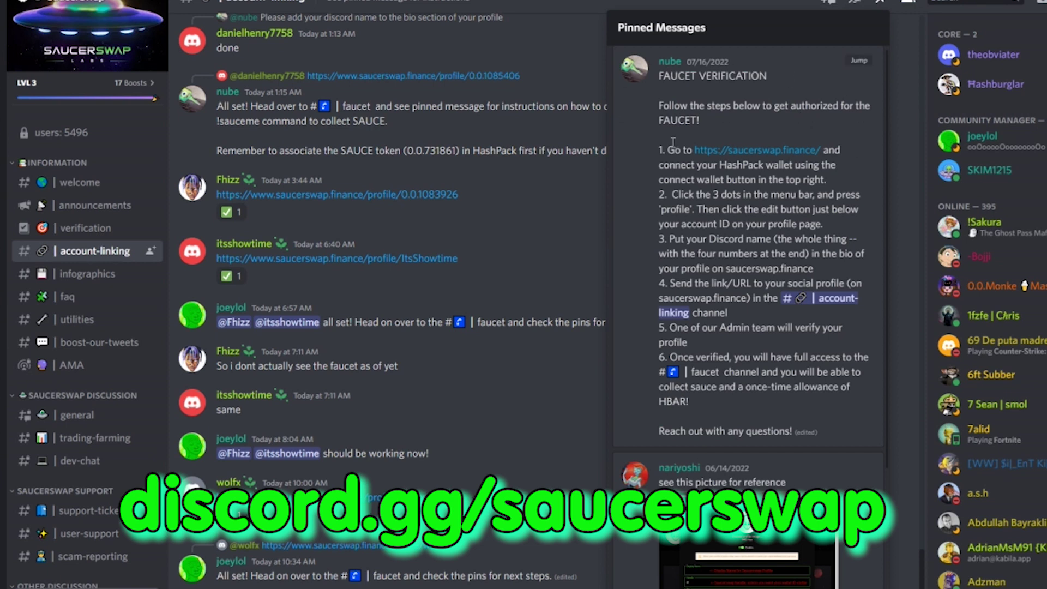
{"action": "scroll", "coordinate": [791, 307], "scroll_direction": "down", "scroll_amount": 3}
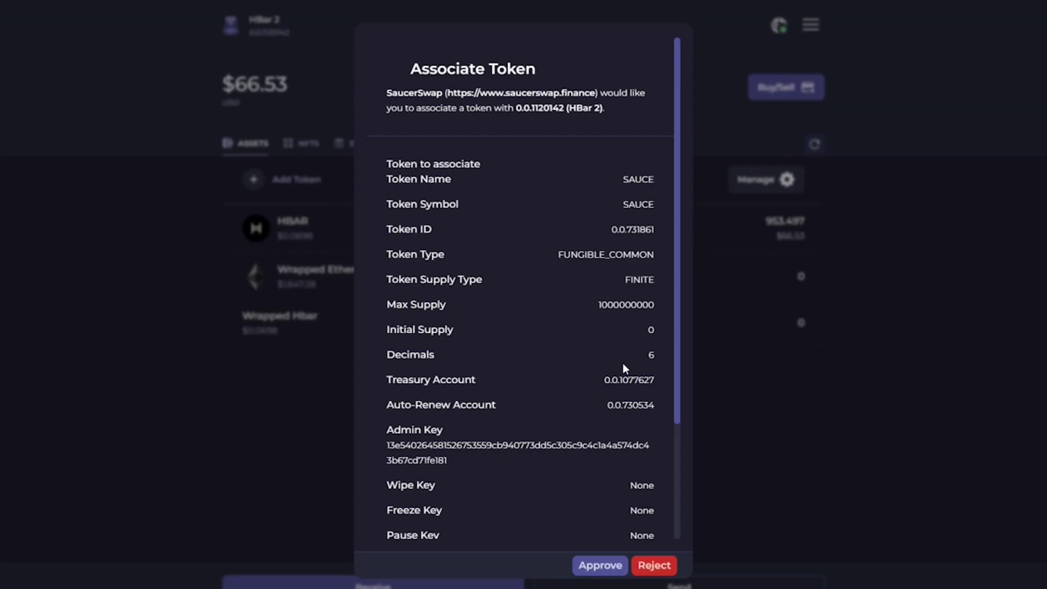
{"action": "scroll", "coordinate": [603, 374], "scroll_direction": "down", "scroll_amount": 3}
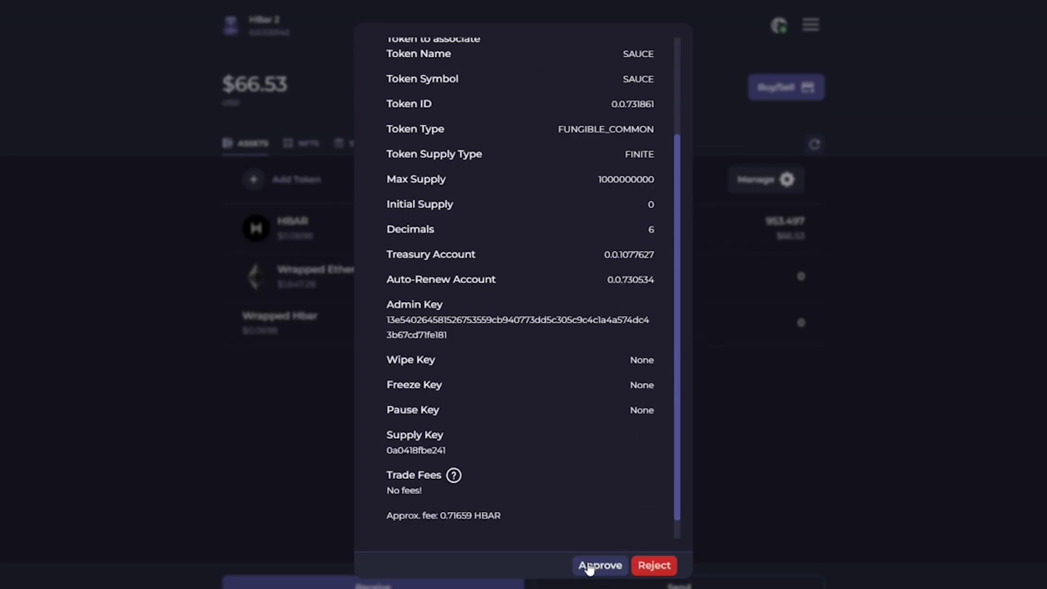
{"action": "left_click", "coordinate": [599, 565]}
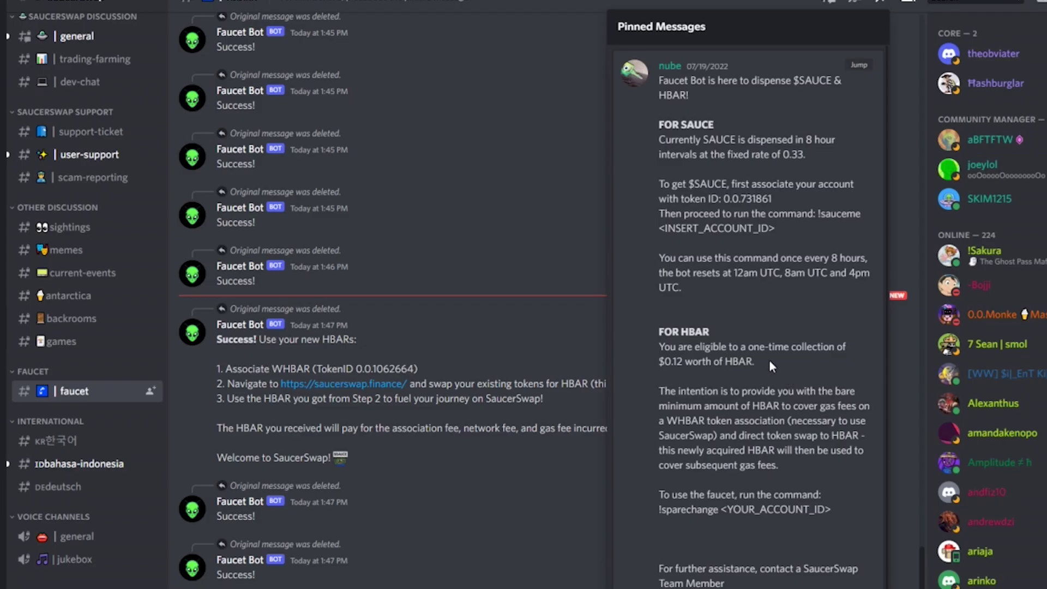
{"action": "scroll", "coordinate": [752, 363], "scroll_direction": "down", "scroll_amount": 1}
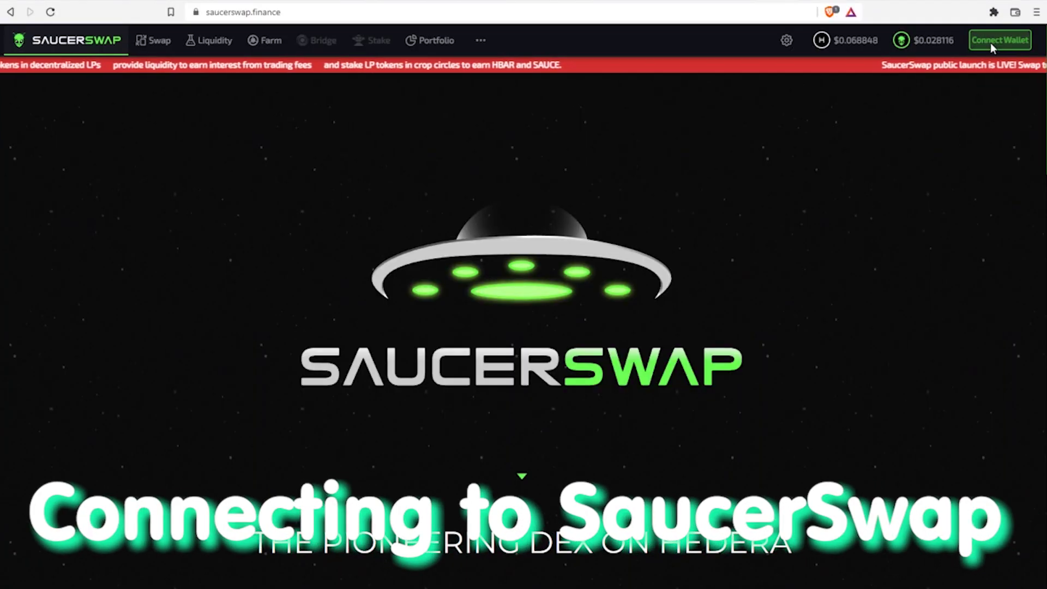
Step: Copy SaucerSwap's pairing code and paste it into HashPack's Connect dApp pairing string field
{"action": "left_click", "coordinate": [990, 42]}
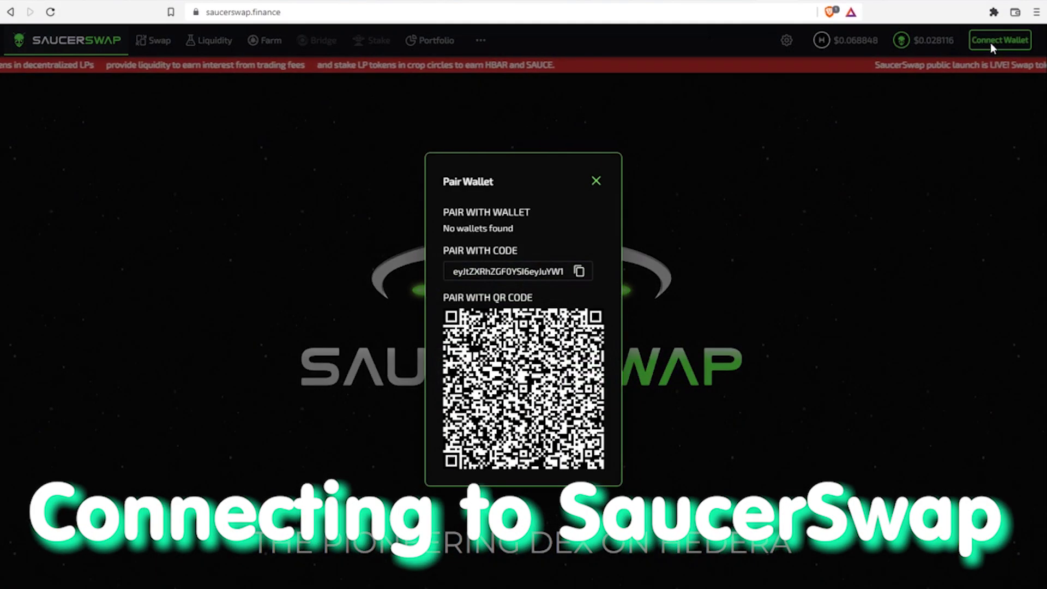
{"action": "left_click", "coordinate": [580, 272]}
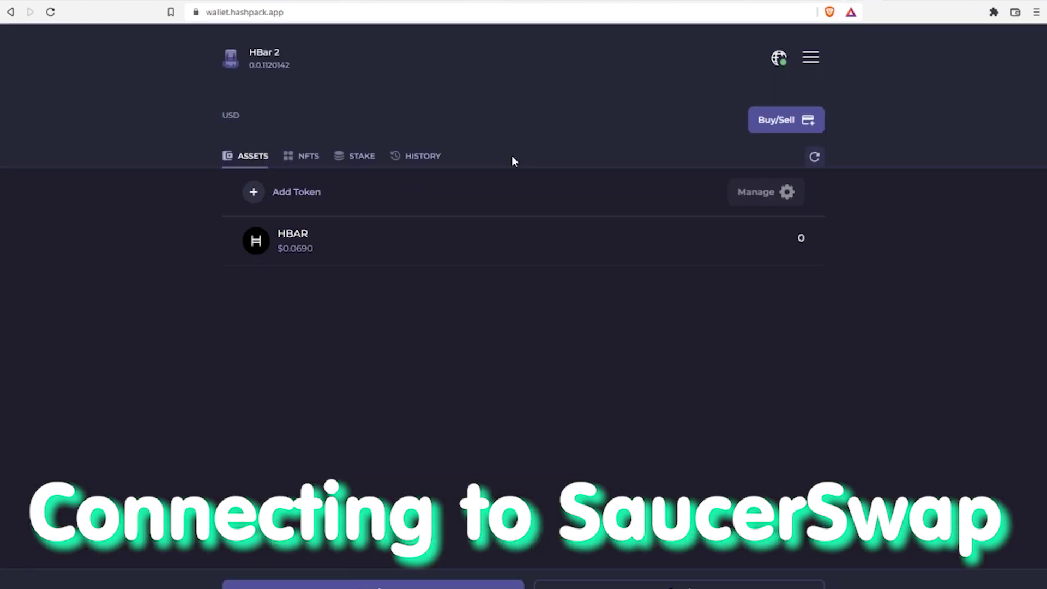
{"action": "left_click", "coordinate": [811, 57]}
{"action": "left_click", "coordinate": [778, 58]}
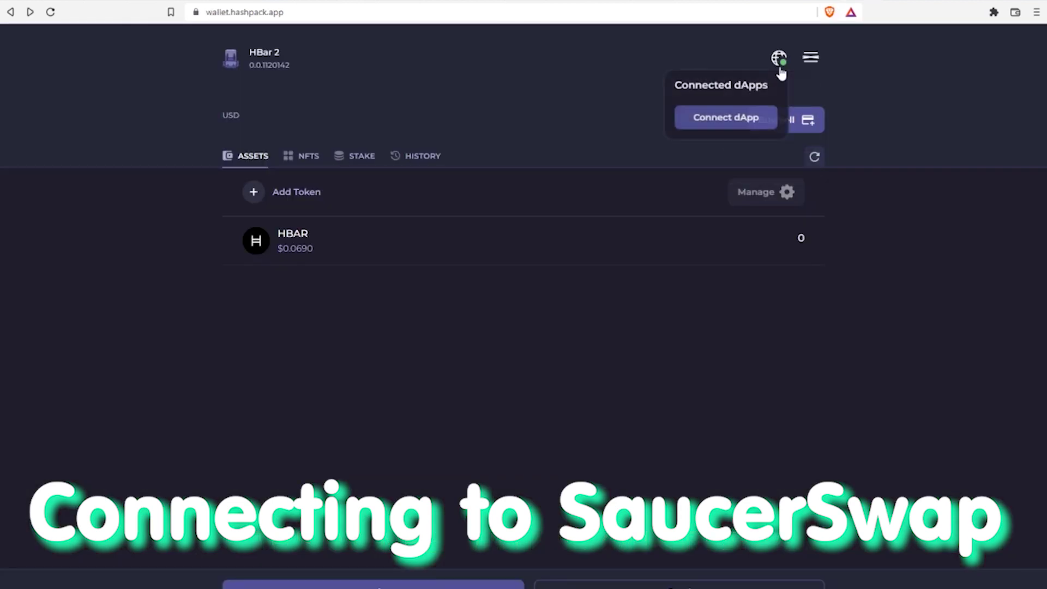
{"action": "left_click", "coordinate": [725, 117]}
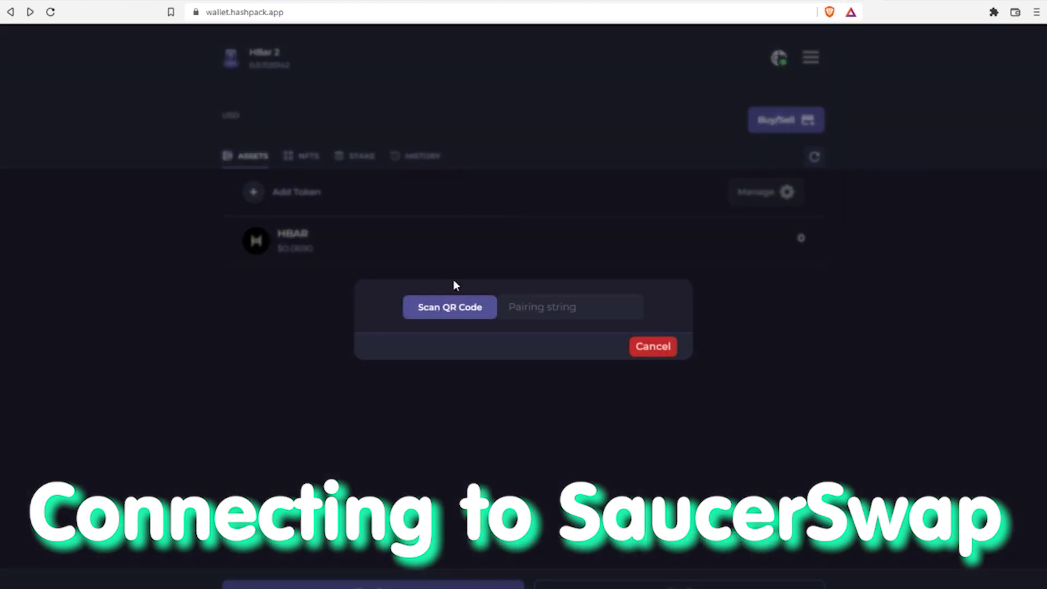
{"action": "left_click", "coordinate": [548, 306]}
{"action": "key", "text": "ctrl+v"}
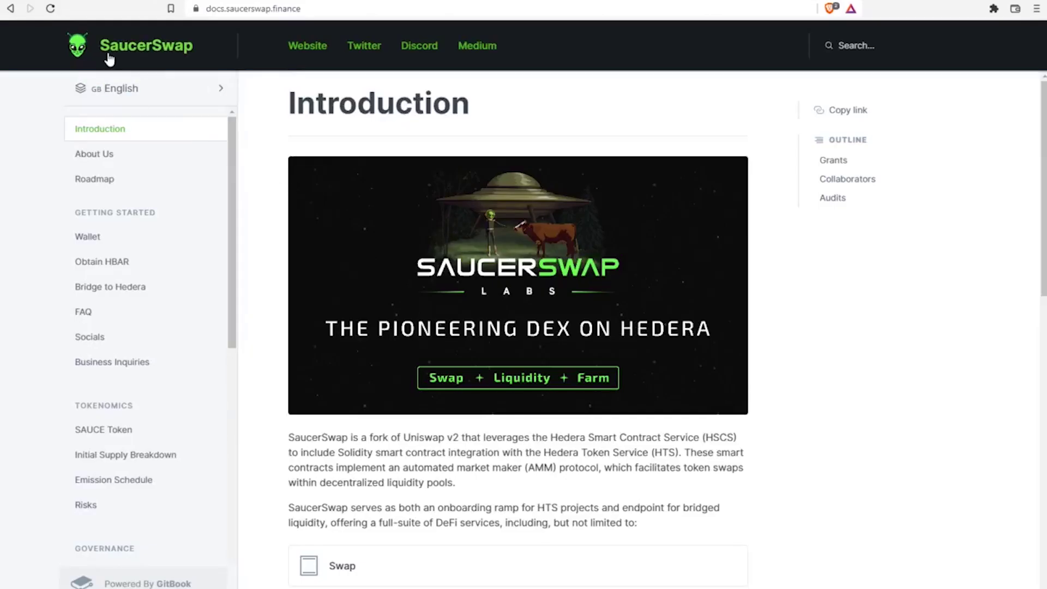
Step: Scroll through the docs Introduction page's list of SaucerSwap services
{"action": "scroll", "coordinate": [523, 370], "scroll_direction": "down", "scroll_amount": 1}
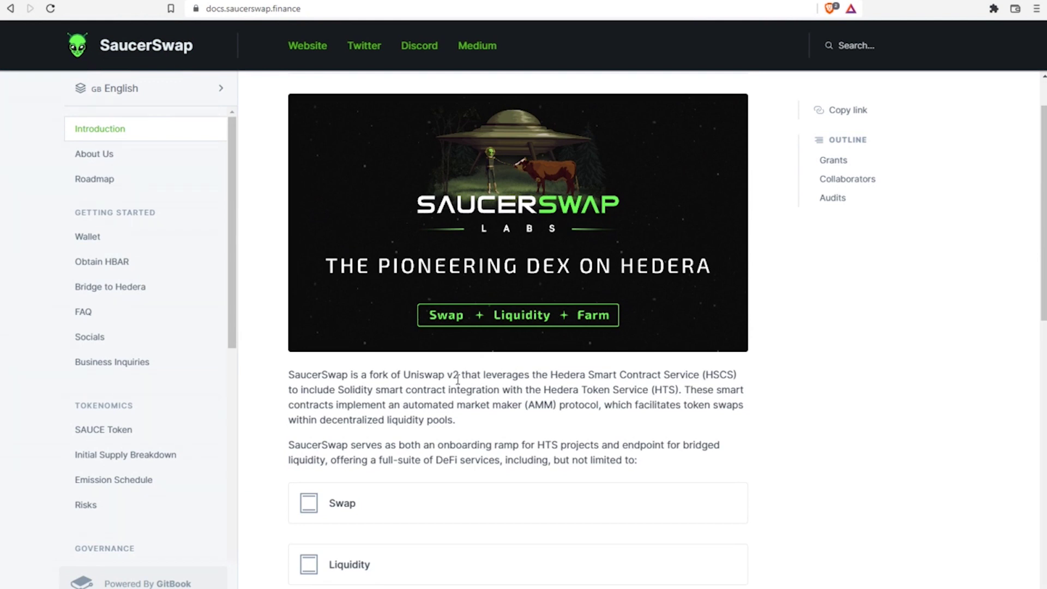
{"action": "scroll", "coordinate": [457, 376], "scroll_direction": "down", "scroll_amount": 3}
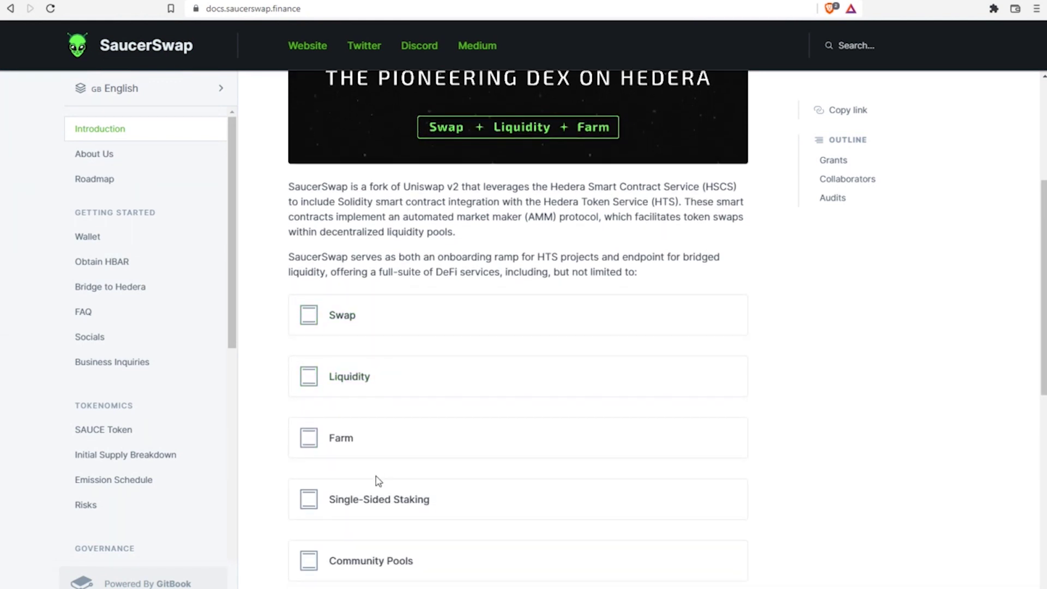
{"action": "scroll", "coordinate": [378, 481], "scroll_direction": "down", "scroll_amount": 4}
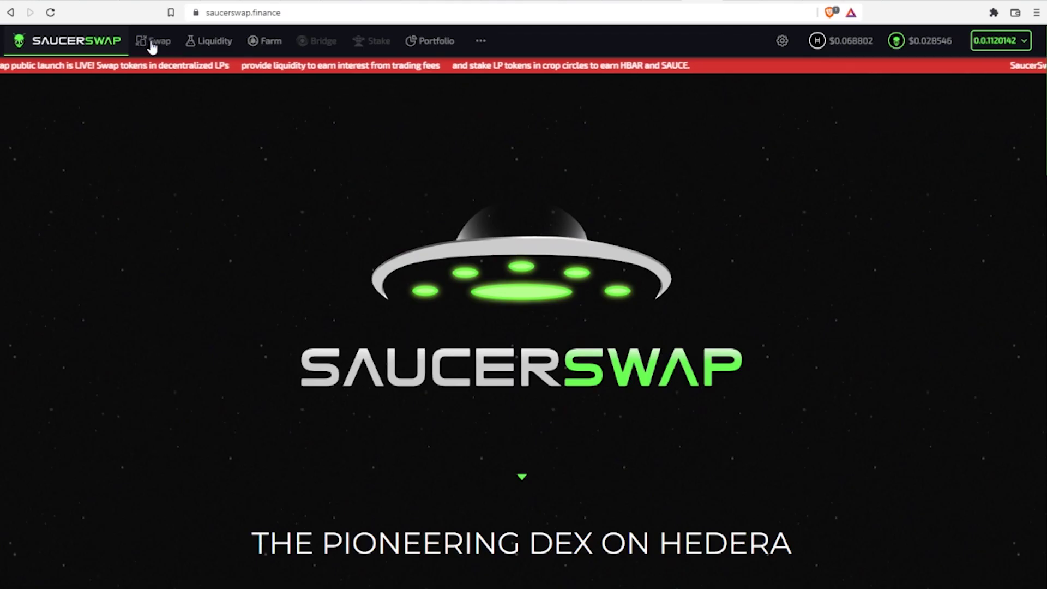
Step: Set up a swap selling the full 0.0398 WETH[hts] balance for HBAR and submit it
{"action": "left_click", "coordinate": [152, 42]}
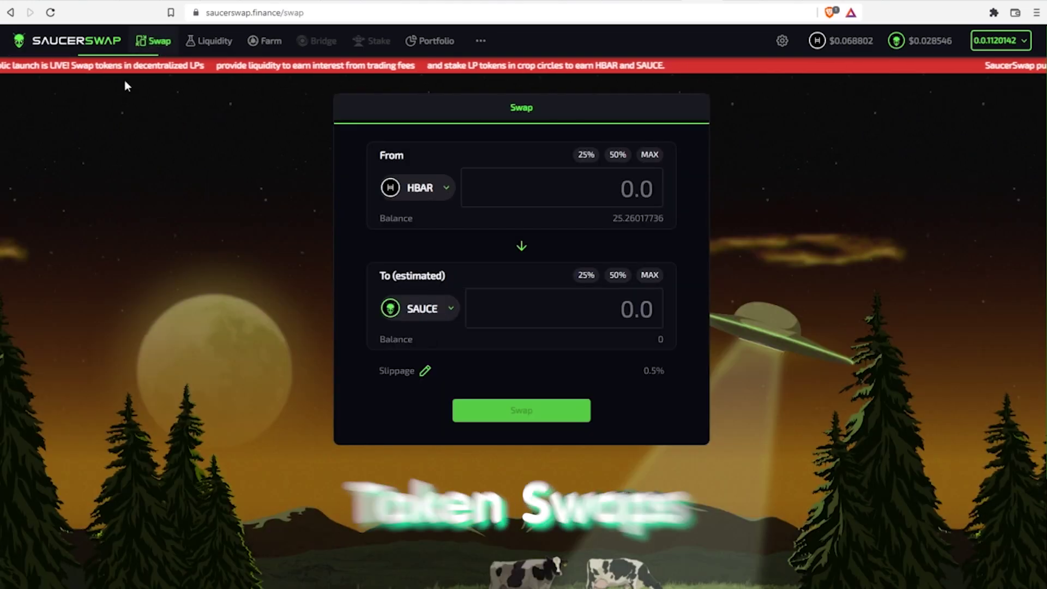
{"action": "left_click", "coordinate": [472, 192]}
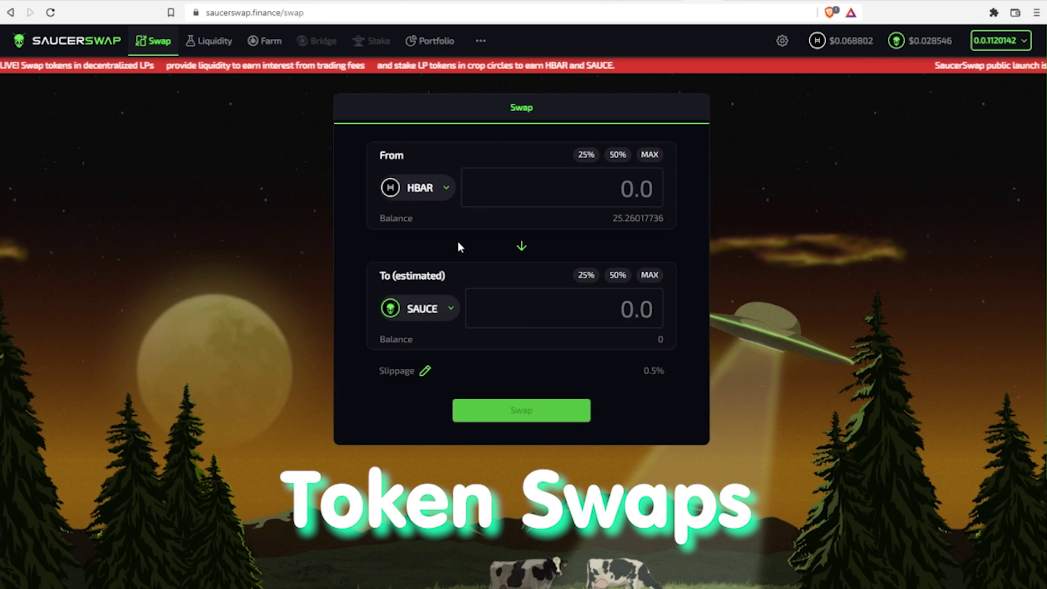
{"action": "left_click", "coordinate": [442, 312]}
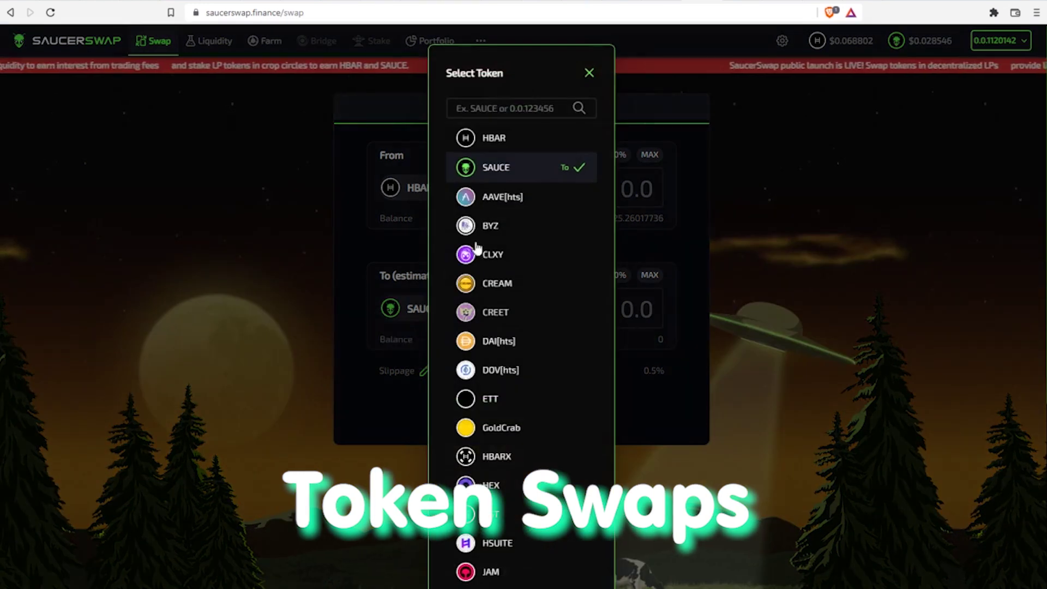
{"action": "scroll", "coordinate": [513, 229], "scroll_direction": "down", "scroll_amount": 6}
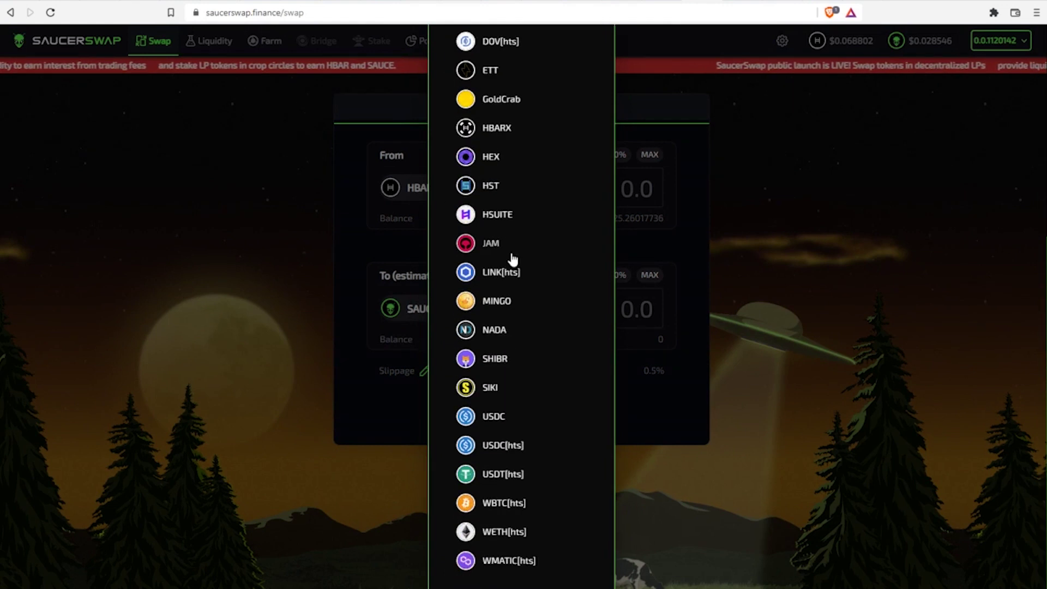
{"action": "left_click", "coordinate": [480, 533]}
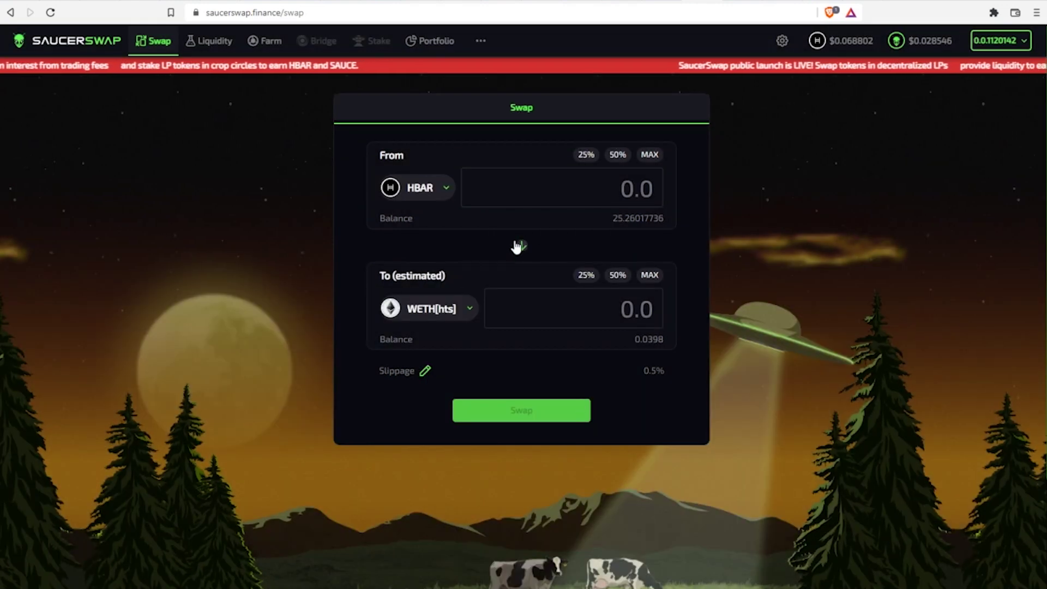
{"action": "left_click", "coordinate": [519, 246]}
{"action": "left_click", "coordinate": [649, 155]}
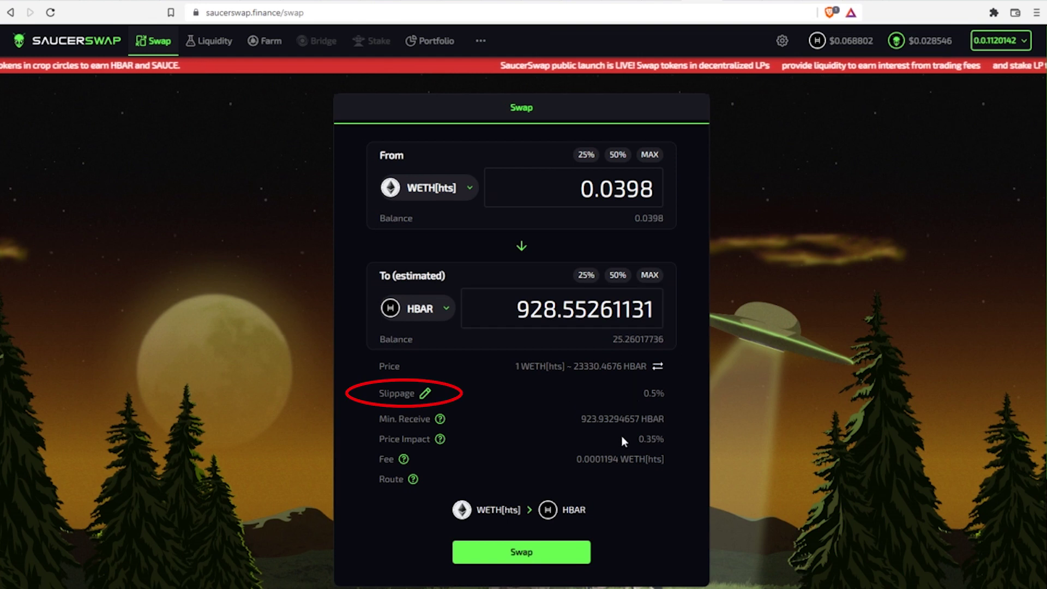
{"action": "left_click", "coordinate": [545, 552]}
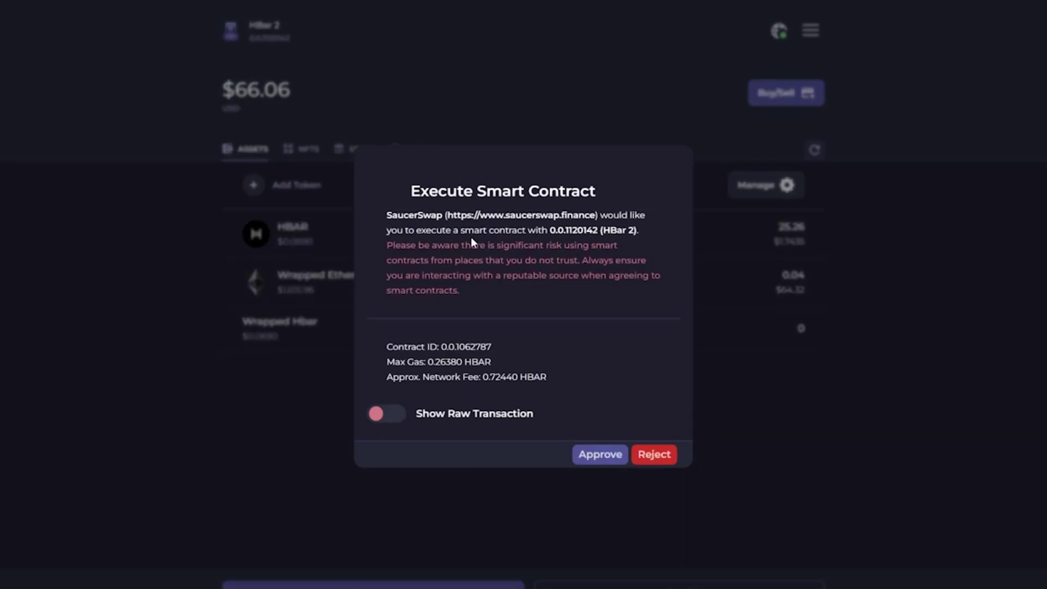
Step: Approve the WETH-to-HBAR swap in HashPack and bring up the slippage tolerance settings
{"action": "left_click", "coordinate": [601, 458]}
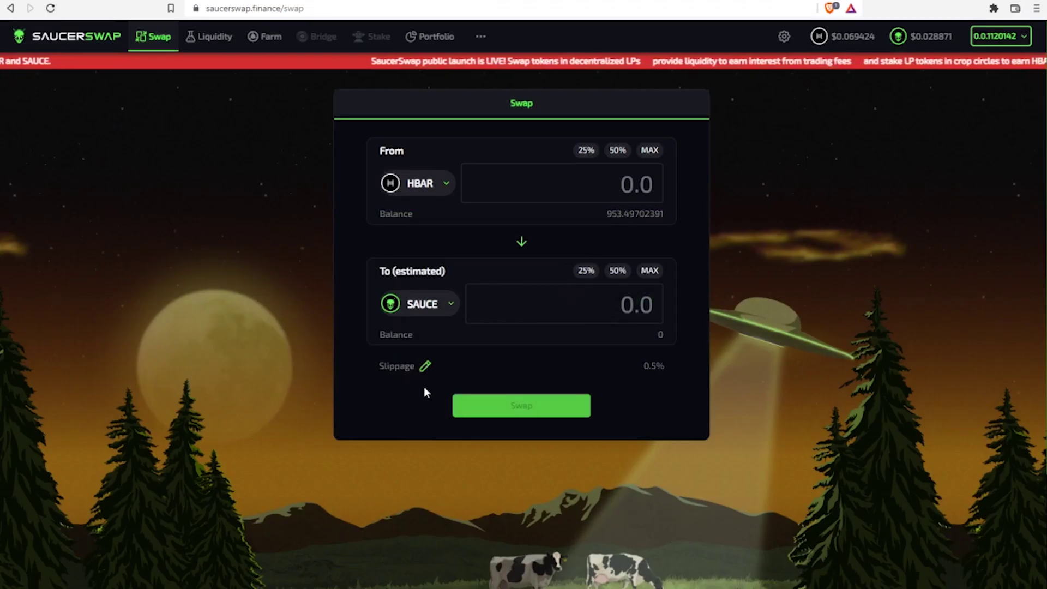
{"action": "left_click", "coordinate": [425, 369]}
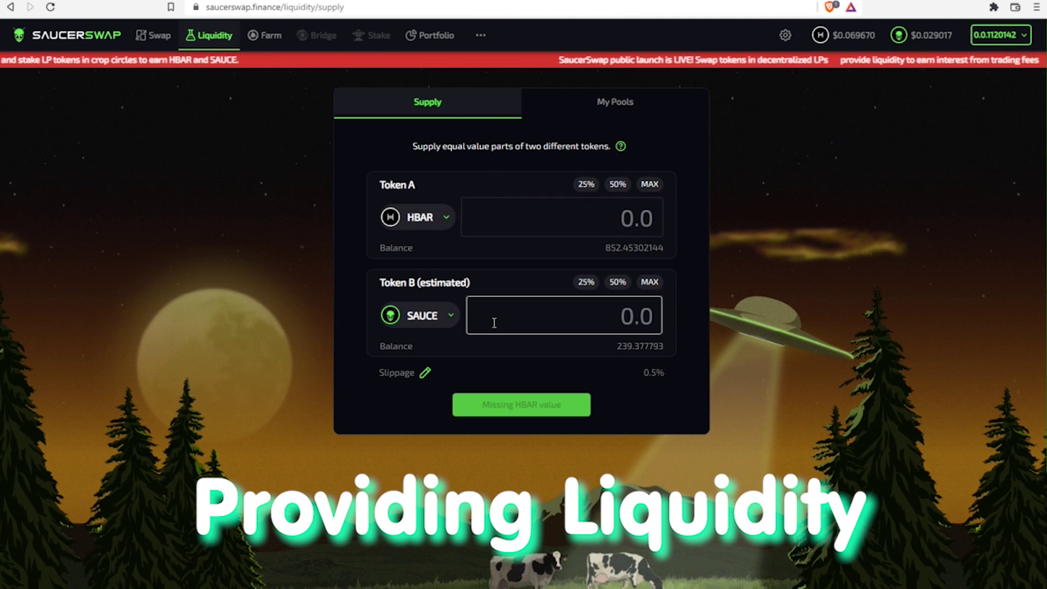
Step: Supply the full 239.377793 SAUCE with about 99.7 HBAR, associating the LP token, then view My Pools
{"action": "left_click", "coordinate": [648, 287]}
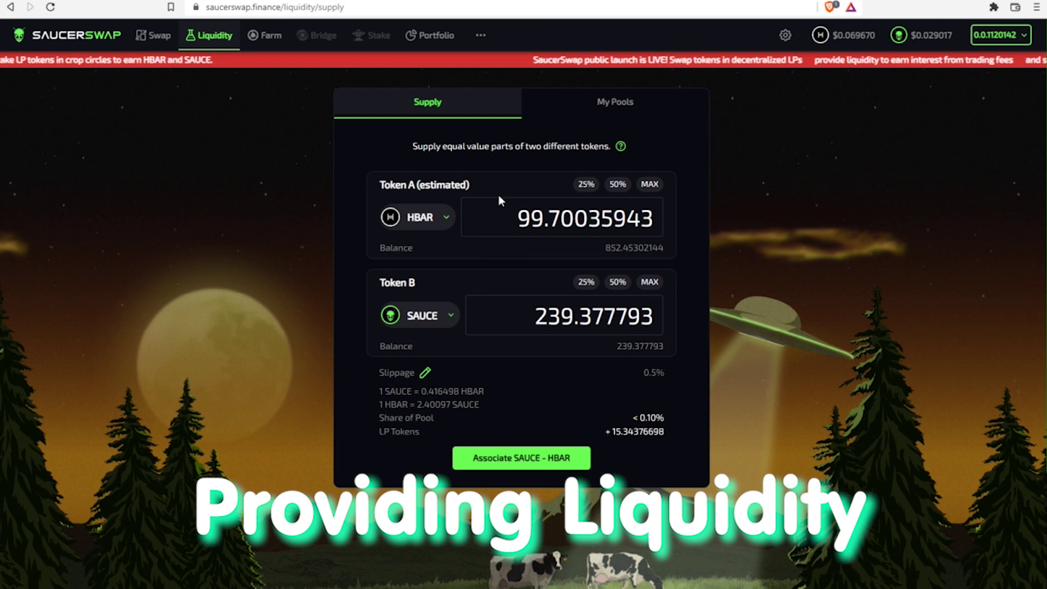
{"action": "left_click", "coordinate": [520, 458]}
{"action": "left_click", "coordinate": [601, 565]}
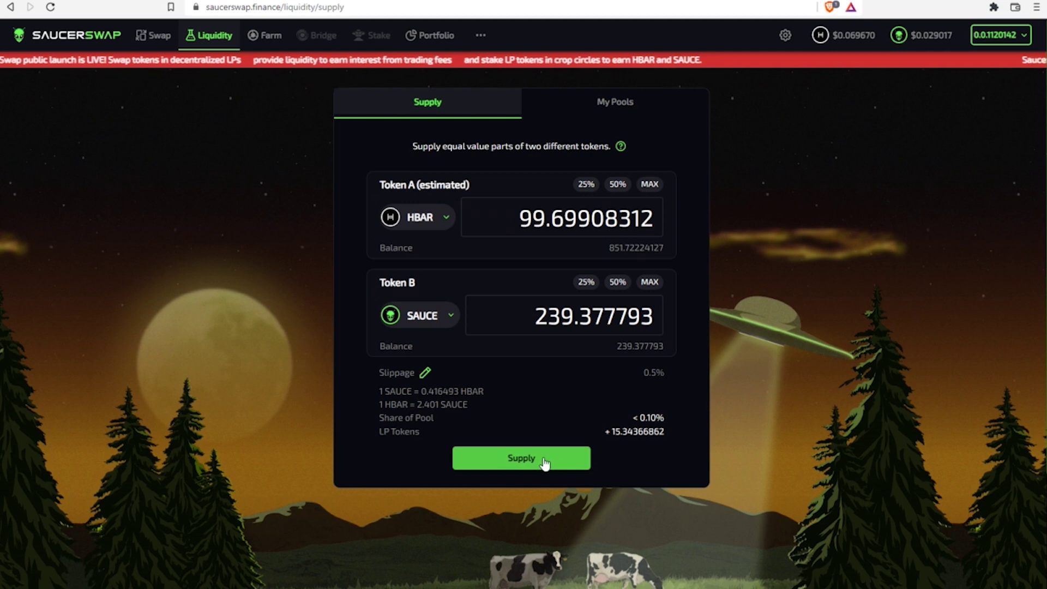
{"action": "left_click", "coordinate": [544, 461]}
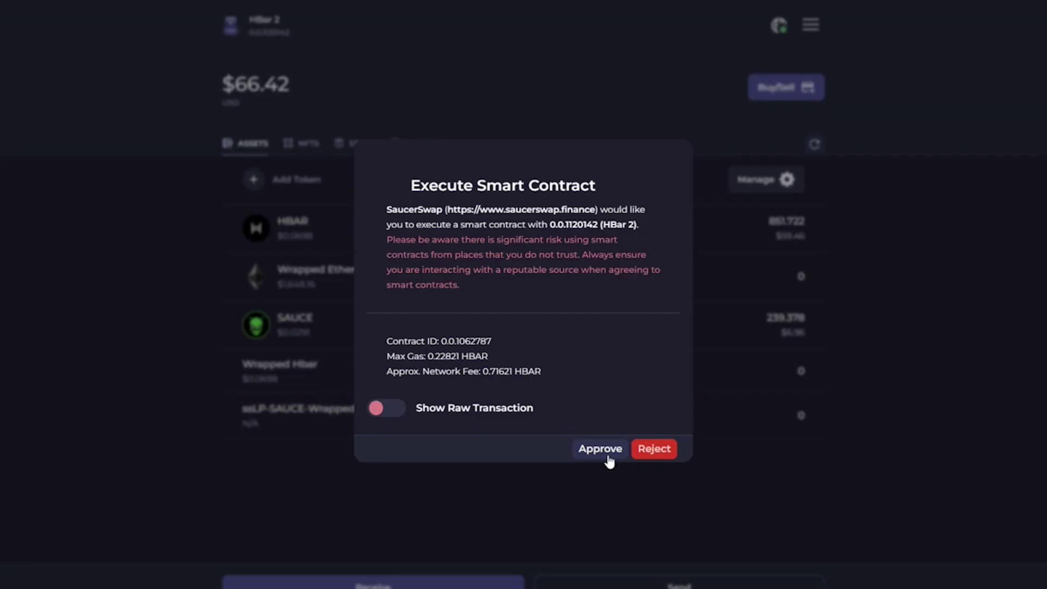
{"action": "left_click", "coordinate": [597, 450]}
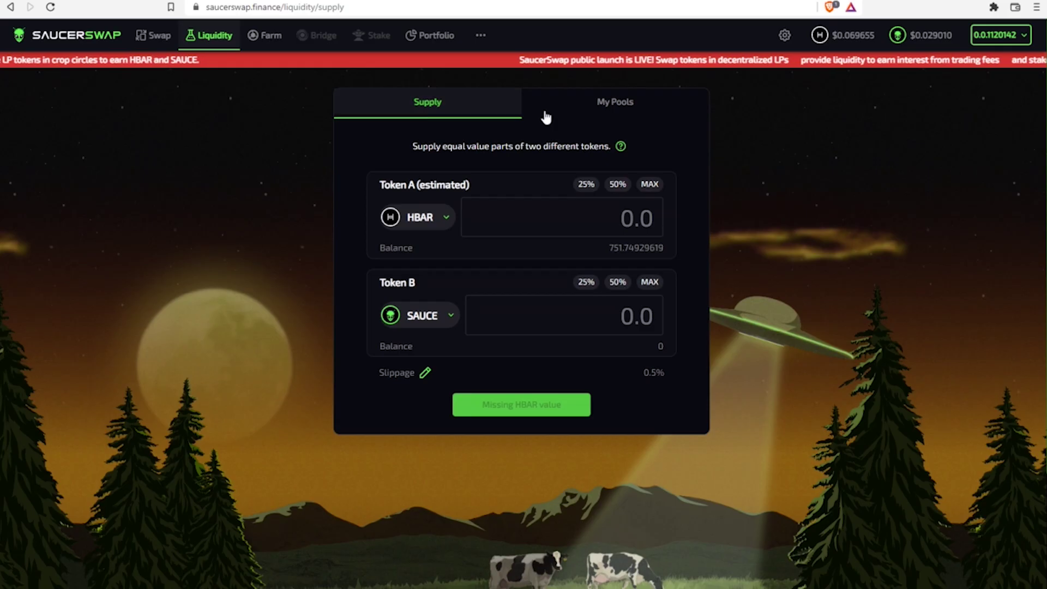
{"action": "left_click", "coordinate": [545, 113]}
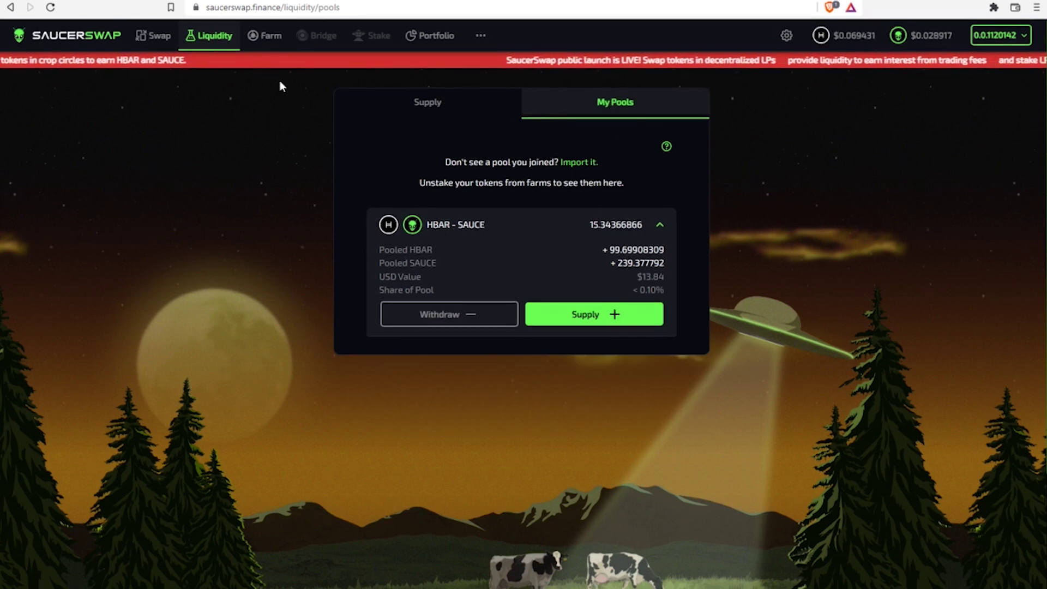
Step: Sort the crop circles by APR and expand the HBAR - SAUCE farm at 102.94% APR
{"action": "left_click", "coordinate": [265, 35]}
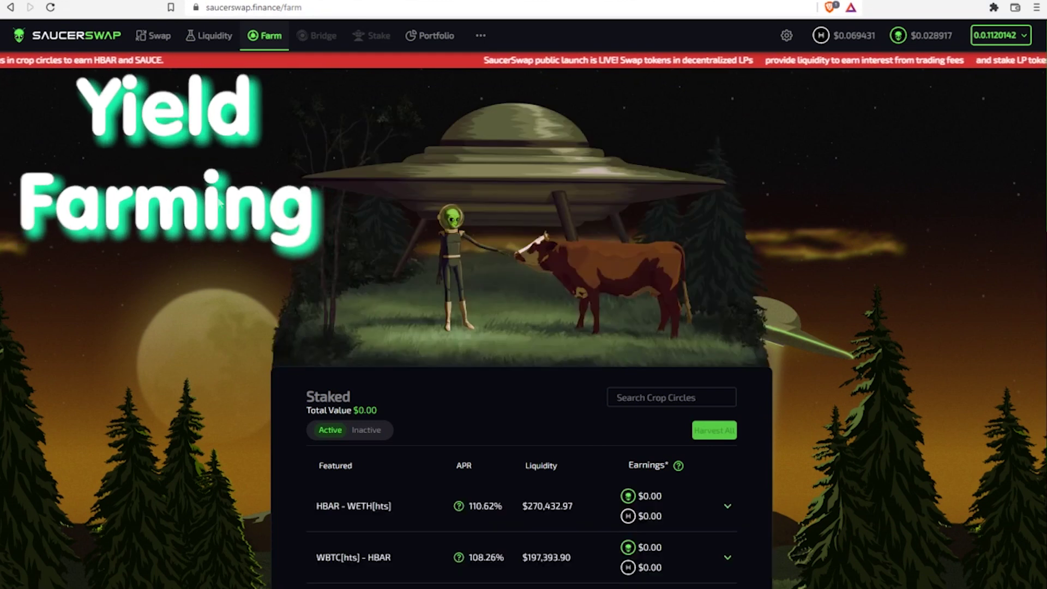
{"action": "scroll", "coordinate": [519, 330], "scroll_direction": "down", "scroll_amount": 3}
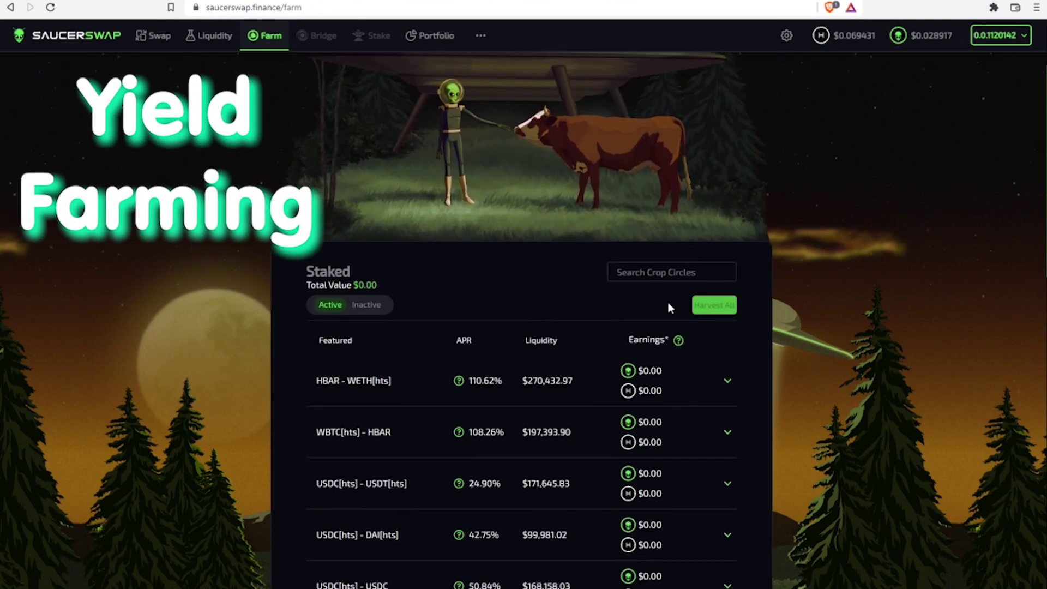
{"action": "scroll", "coordinate": [442, 311], "scroll_direction": "down", "scroll_amount": 4}
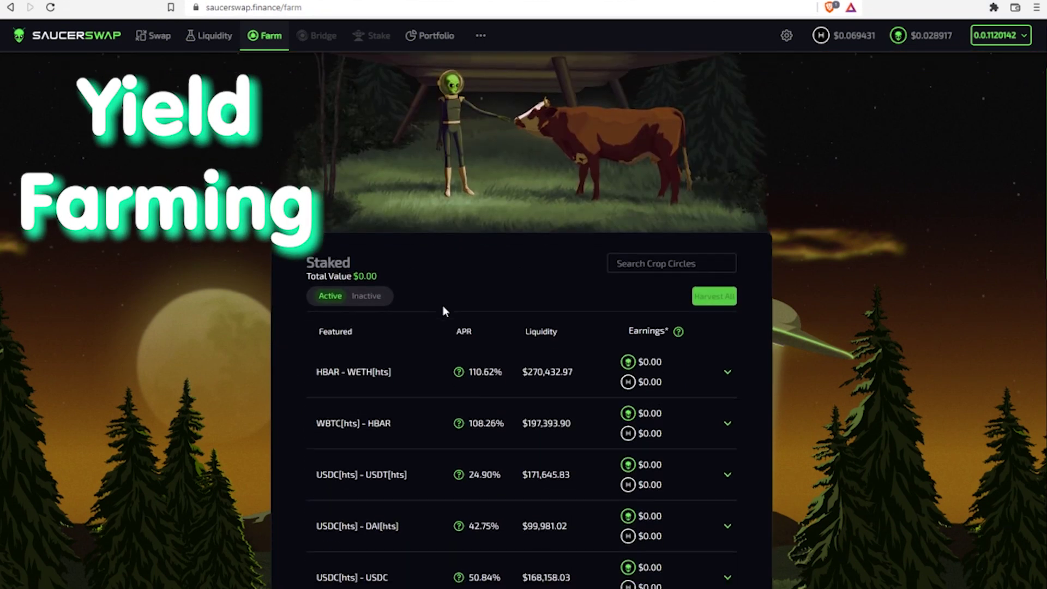
{"action": "left_click", "coordinate": [464, 152]}
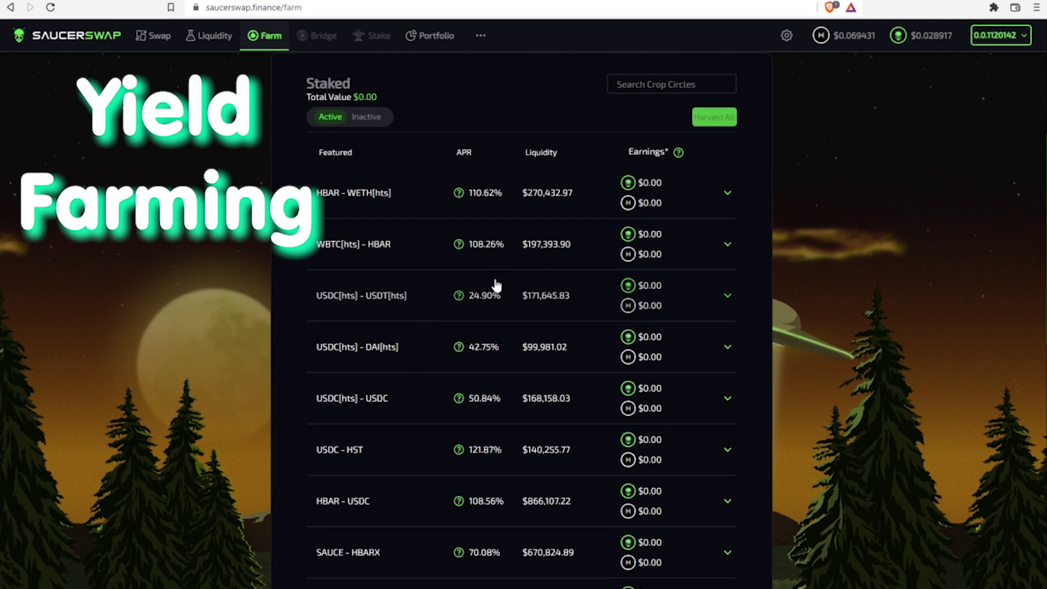
{"action": "scroll", "coordinate": [357, 395], "scroll_direction": "down", "scroll_amount": 1}
{"action": "scroll", "coordinate": [360, 409], "scroll_direction": "down", "scroll_amount": 1}
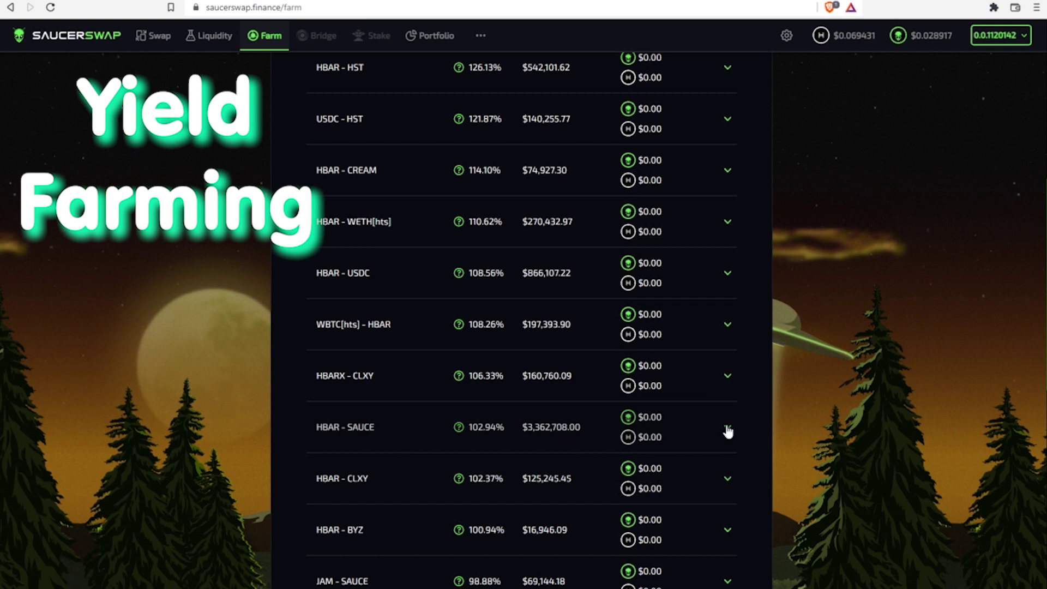
{"action": "left_click", "coordinate": [728, 431]}
{"action": "scroll", "coordinate": [525, 415], "scroll_direction": "down", "scroll_amount": 1}
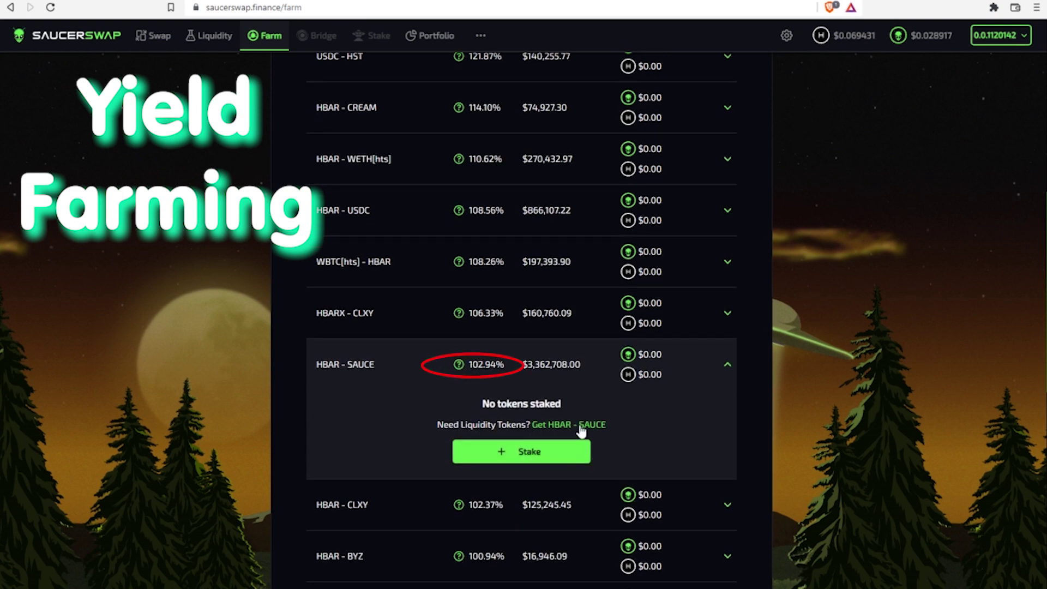
Step: Stake all 15.34366866 HBAR - SAUCE LP tokens and approve the staking contract in HashPack
{"action": "left_click", "coordinate": [528, 453]}
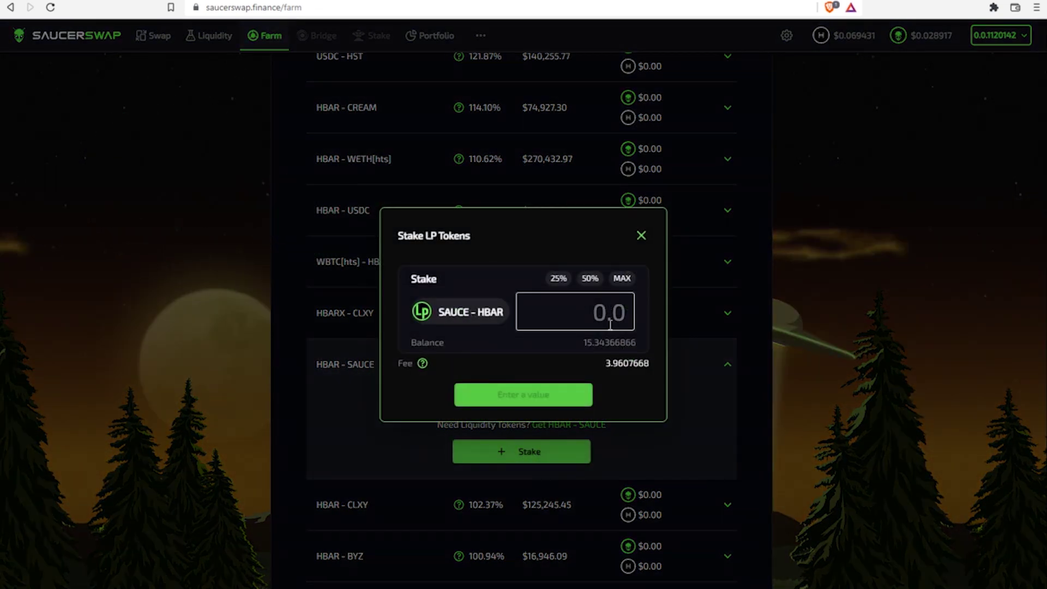
{"action": "mouse_move", "coordinate": [420, 373]}
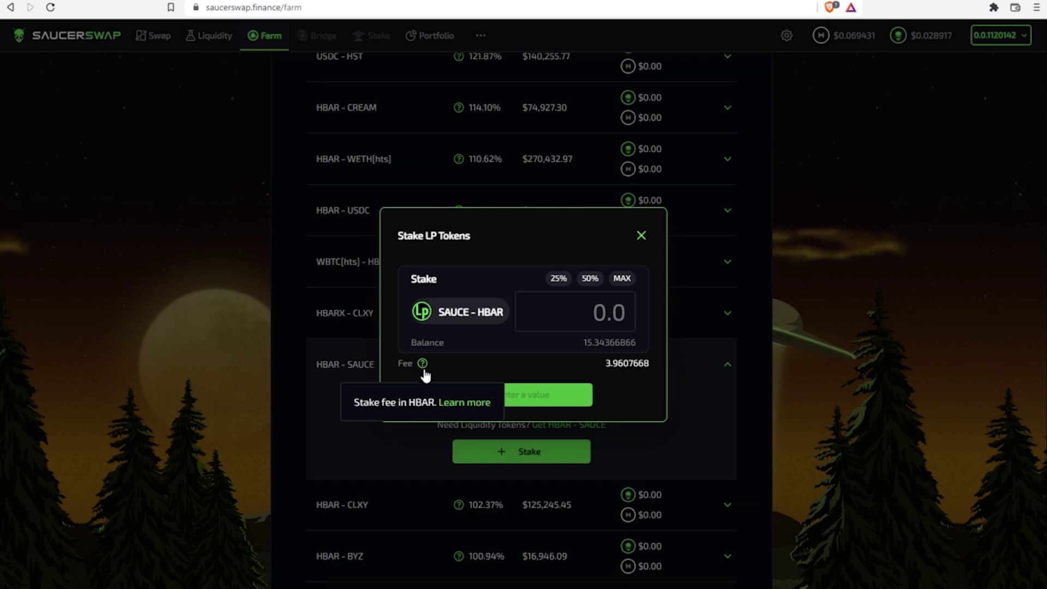
{"action": "left_click", "coordinate": [622, 278]}
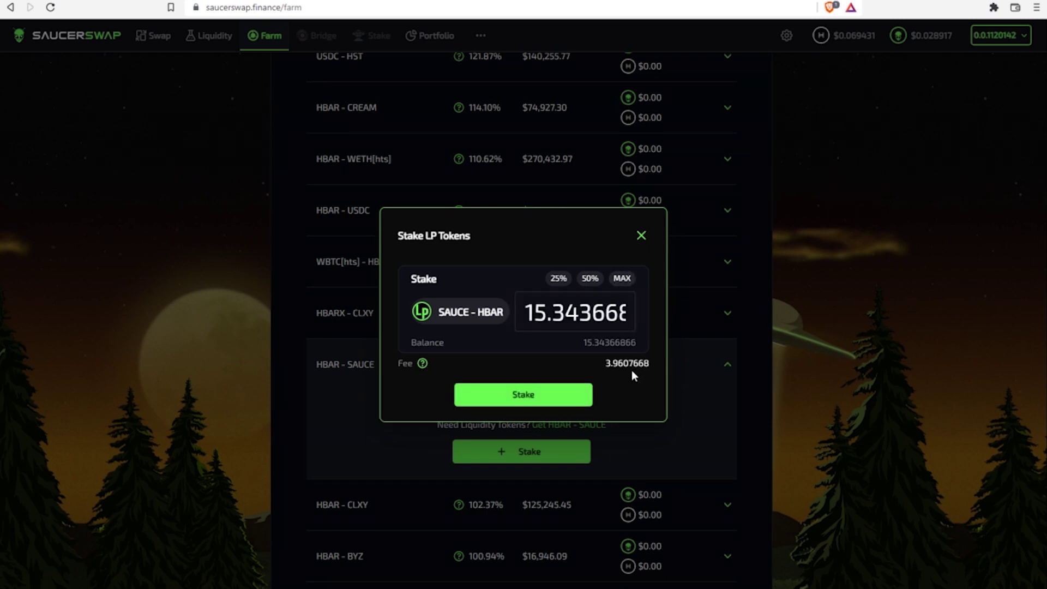
{"action": "left_click", "coordinate": [586, 390]}
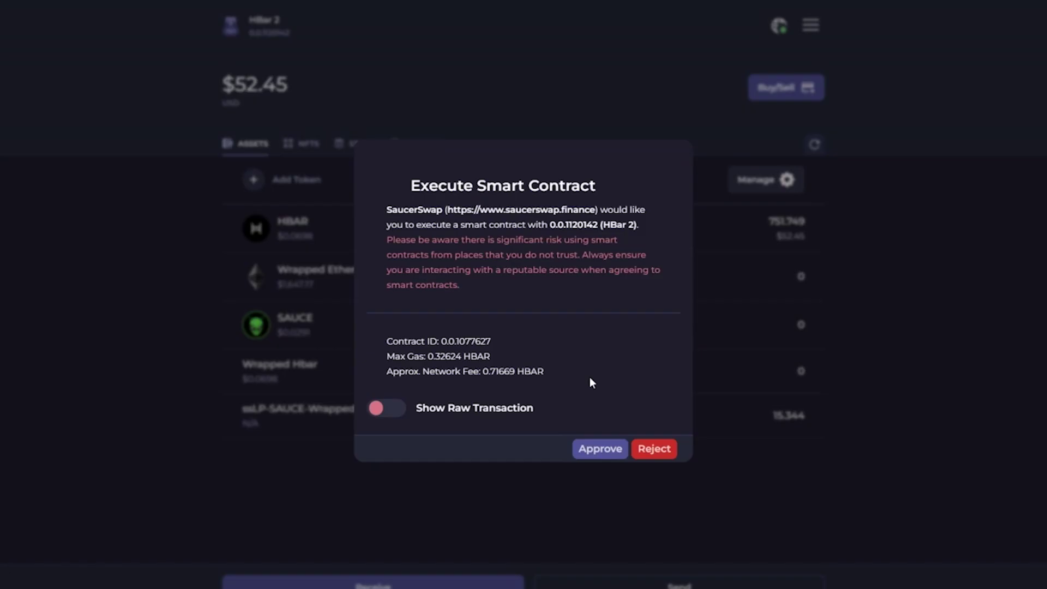
{"action": "left_click", "coordinate": [600, 449]}
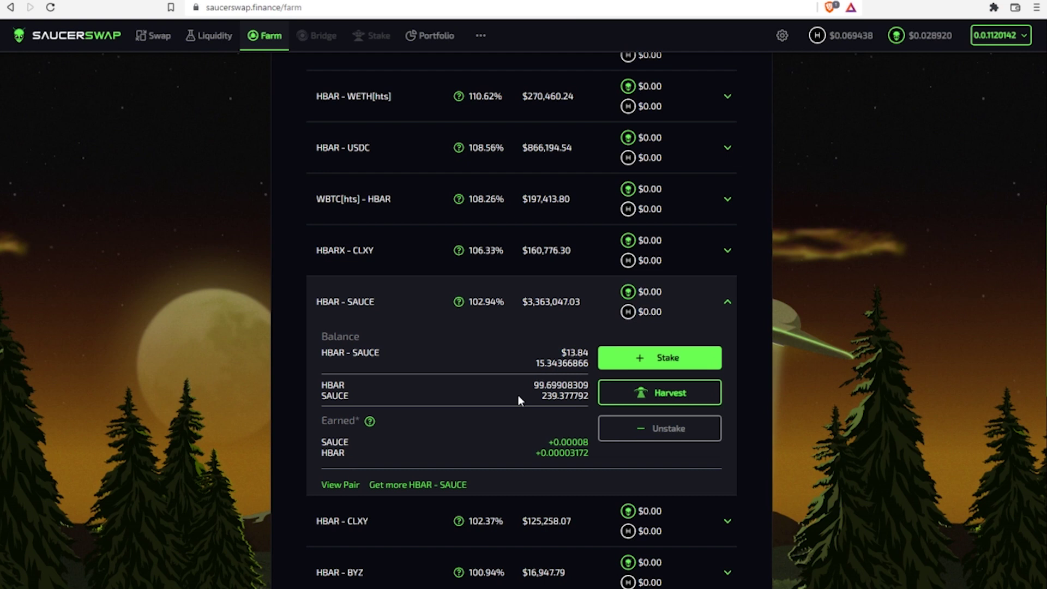
{"action": "mouse_move", "coordinate": [369, 430]}
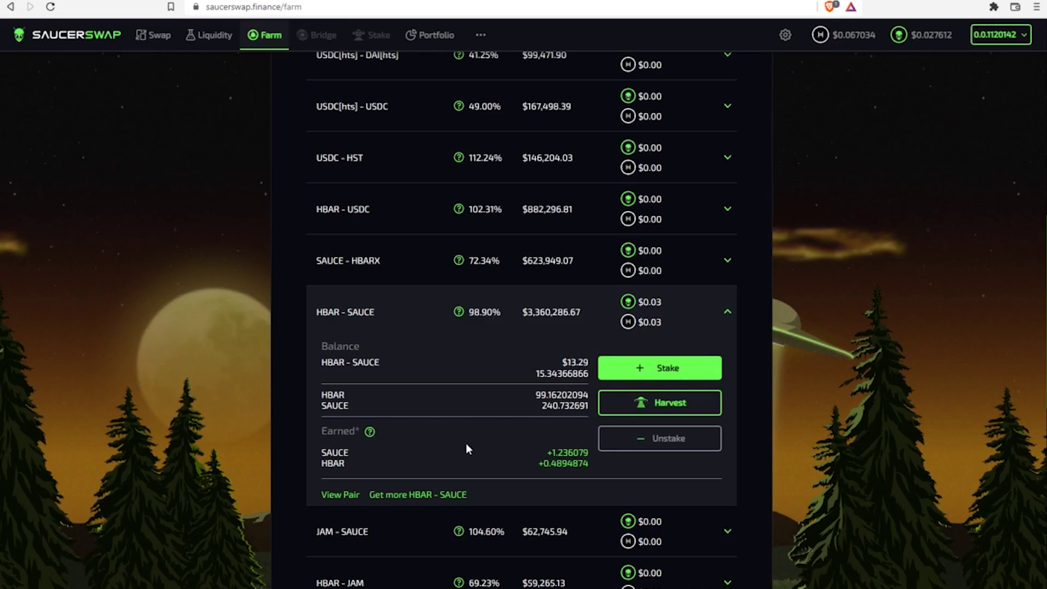
Step: Unstake the full HBAR–SAUCE LP balance from the farm and approve it in HashPack
{"action": "left_click", "coordinate": [636, 440]}
{"action": "left_click", "coordinate": [624, 290]}
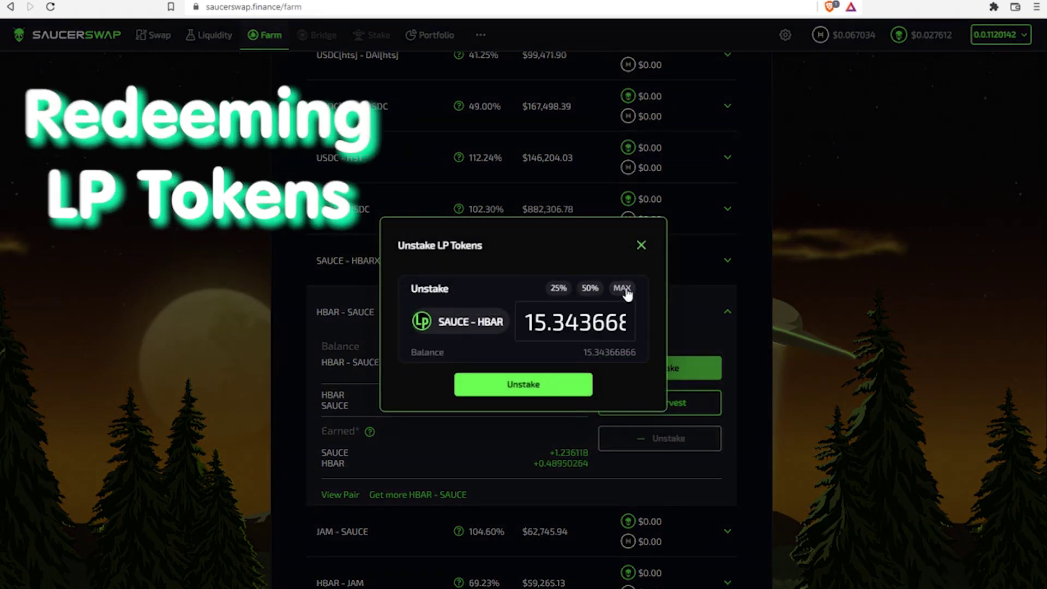
{"action": "left_click", "coordinate": [538, 385]}
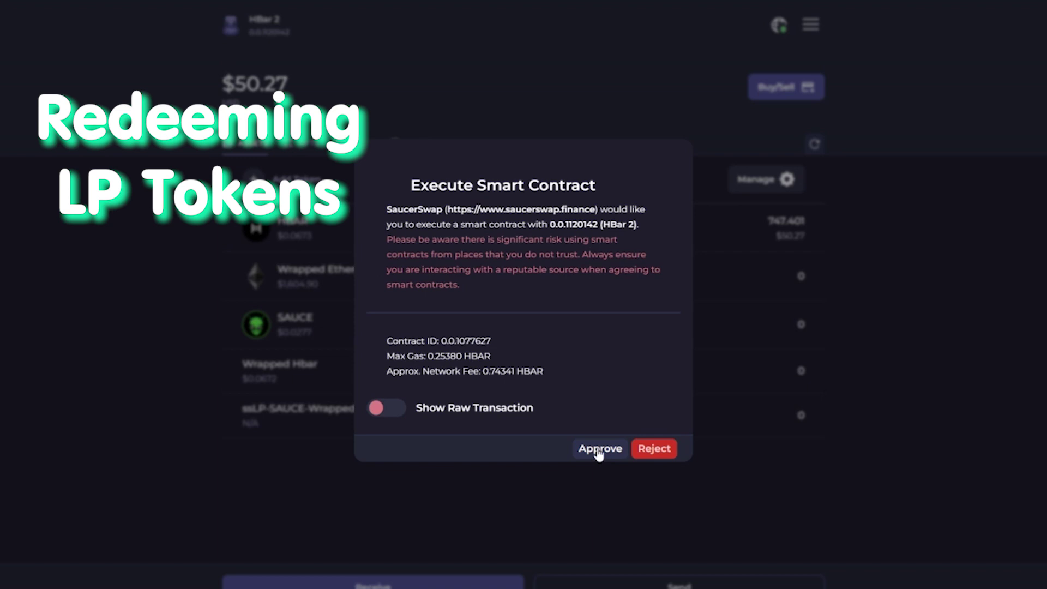
{"action": "left_click", "coordinate": [598, 450]}
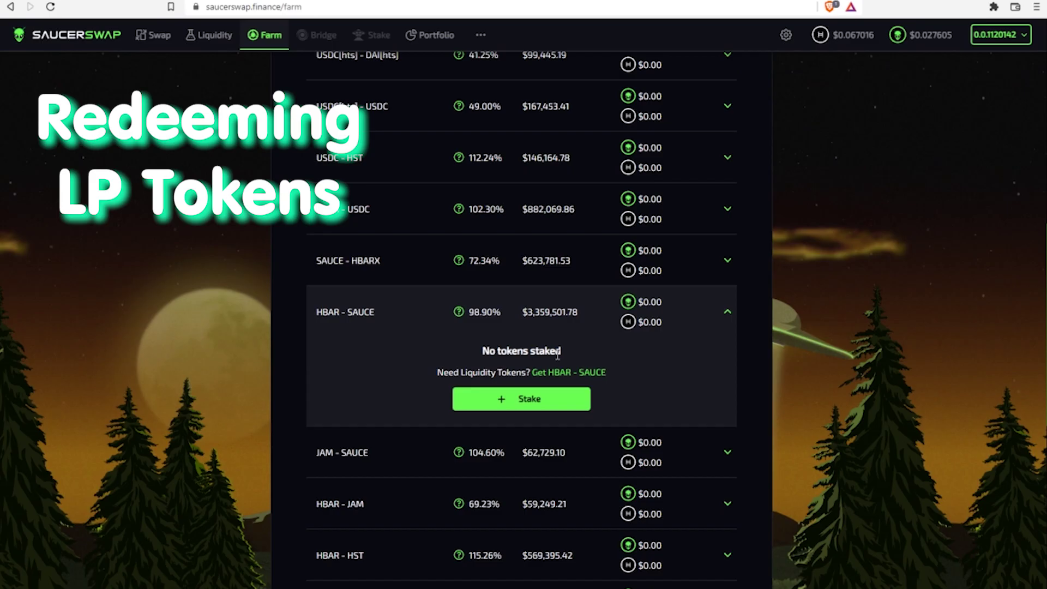
{"action": "scroll", "coordinate": [557, 354], "scroll_direction": "up", "scroll_amount": 10}
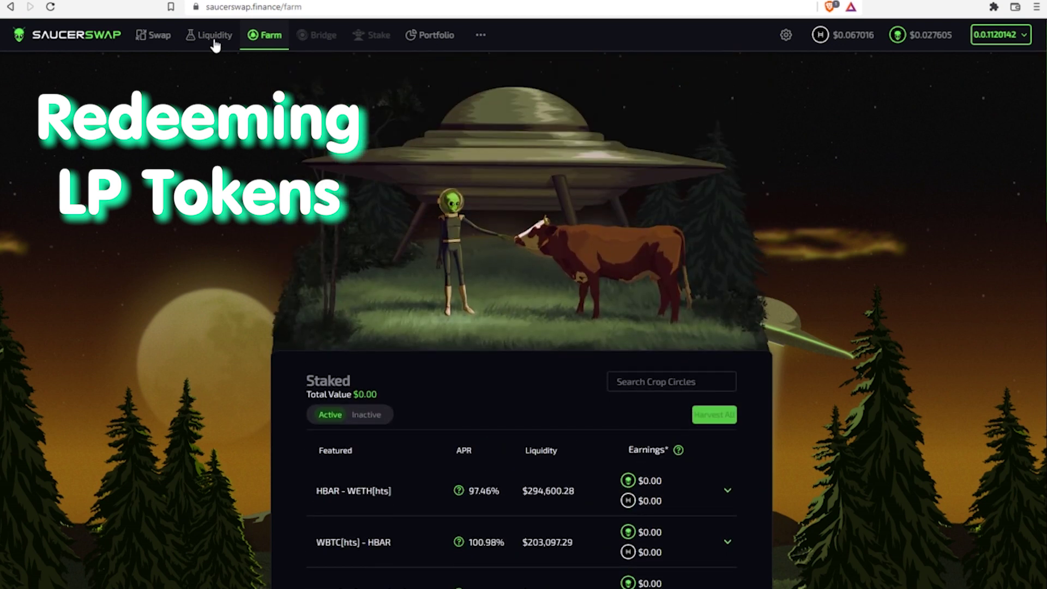
Step: Withdraw all 15.34366866 HBAR–SAUCE LP tokens from My Pools and approve in HashPack
{"action": "left_click", "coordinate": [214, 36]}
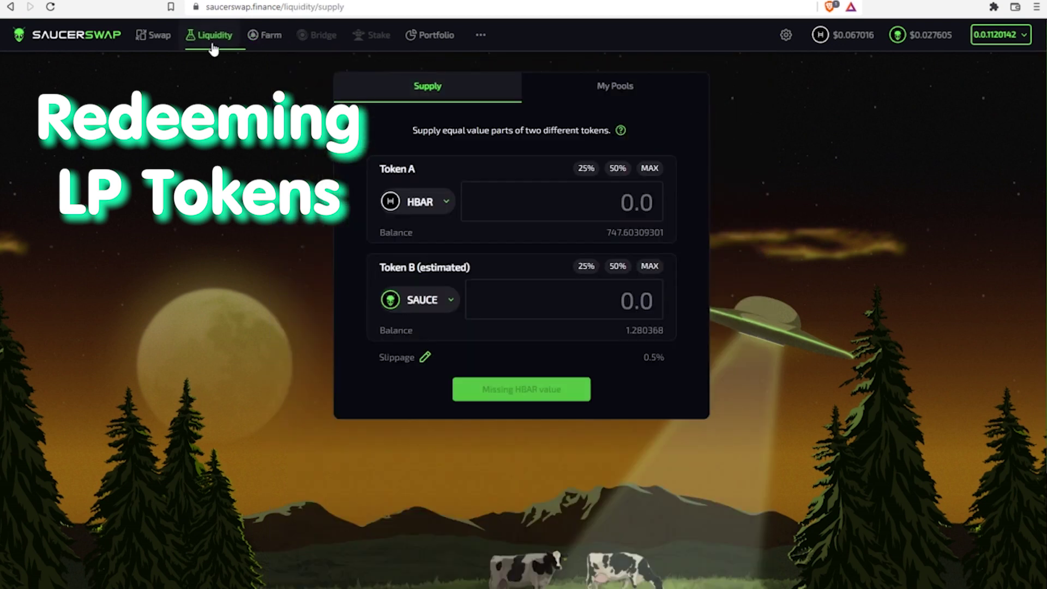
{"action": "left_click", "coordinate": [590, 92]}
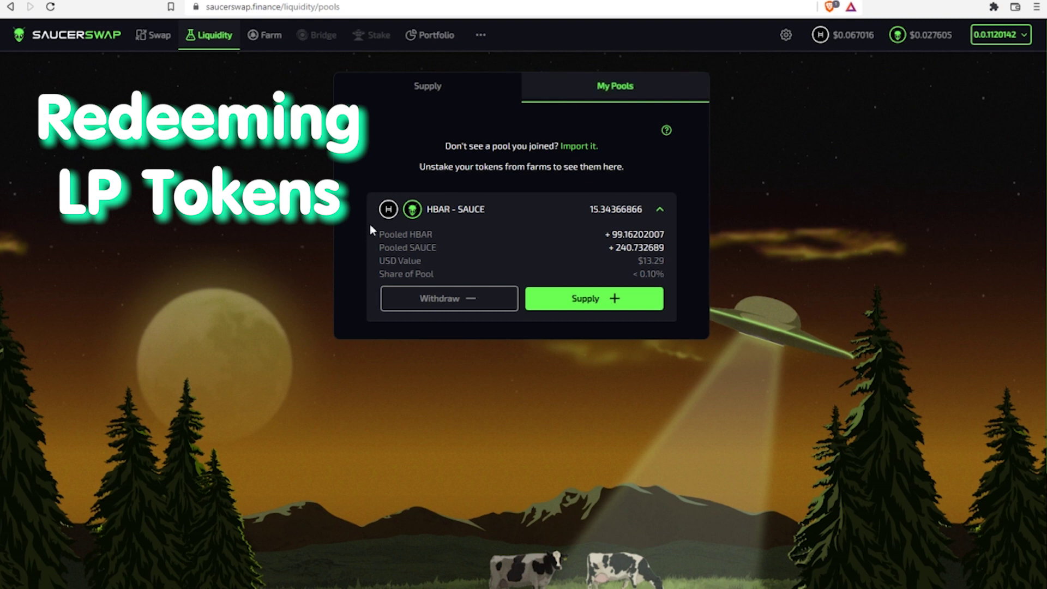
{"action": "left_click", "coordinate": [457, 299]}
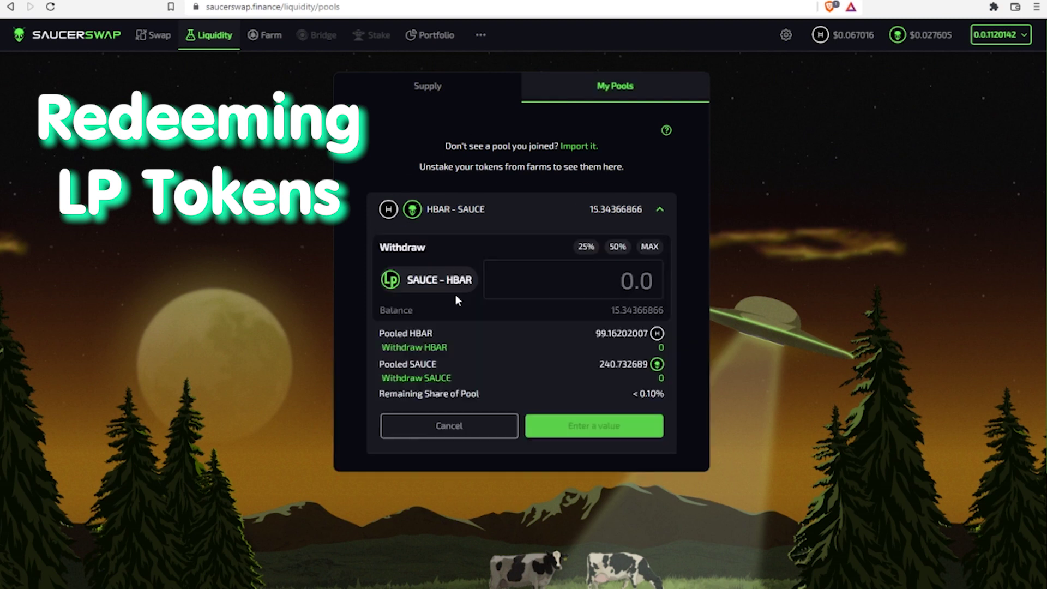
{"action": "left_click", "coordinate": [653, 253]}
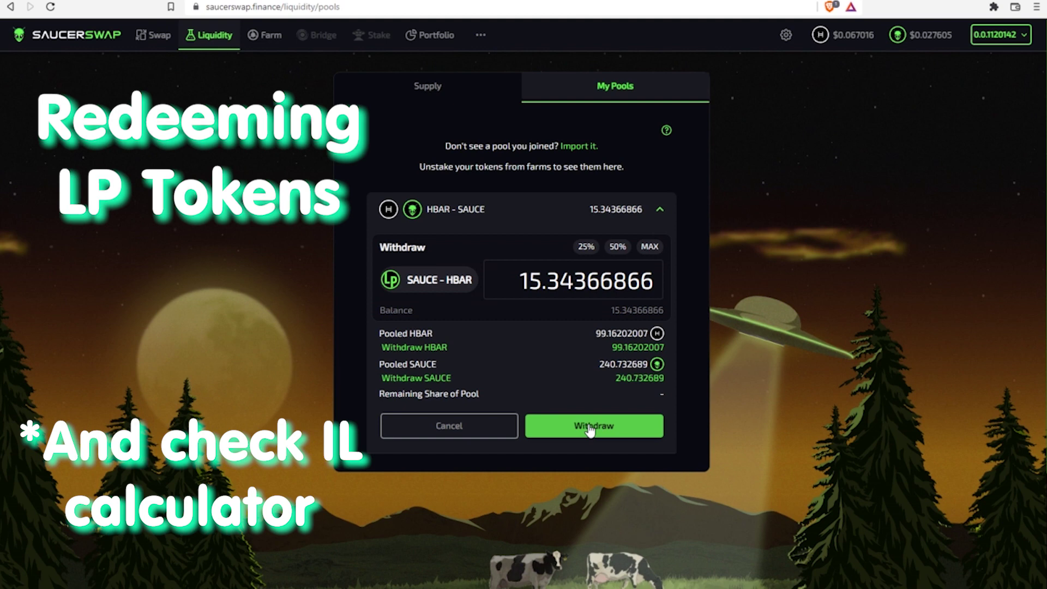
{"action": "left_click", "coordinate": [590, 428]}
{"action": "left_click", "coordinate": [600, 447]}
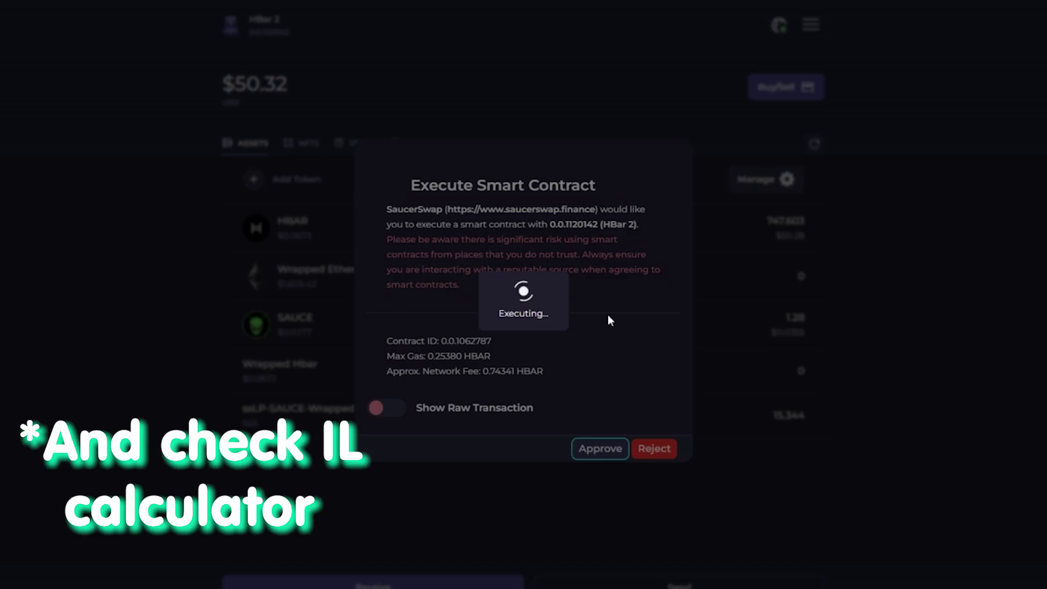
{"action": "left_click", "coordinate": [532, 326]}
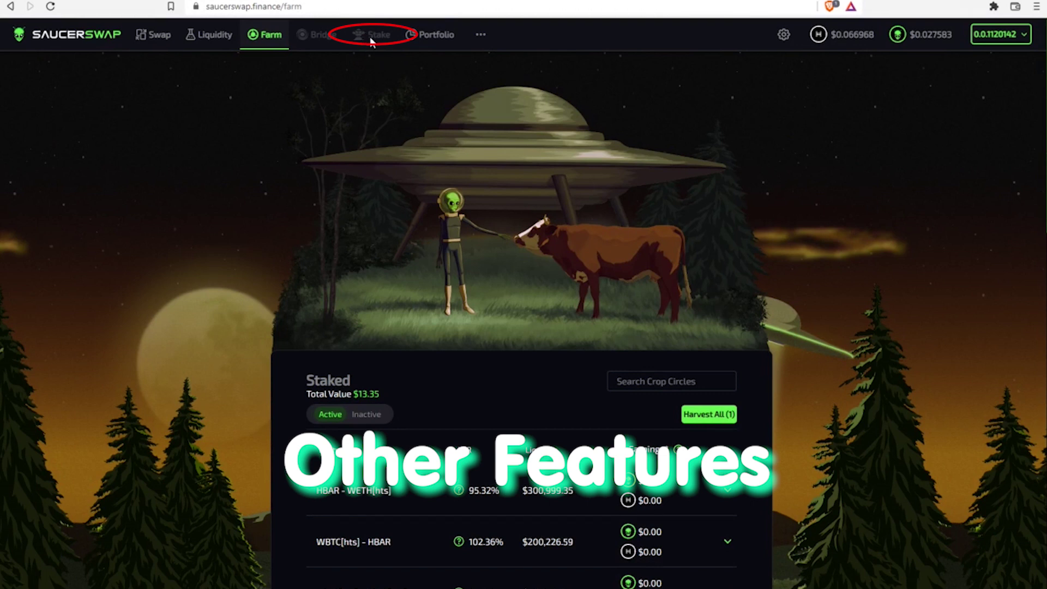
Step: Review the Portfolio overview and slippage setting, then open the DEX Simulator from the ··· menu
{"action": "left_click", "coordinate": [434, 36]}
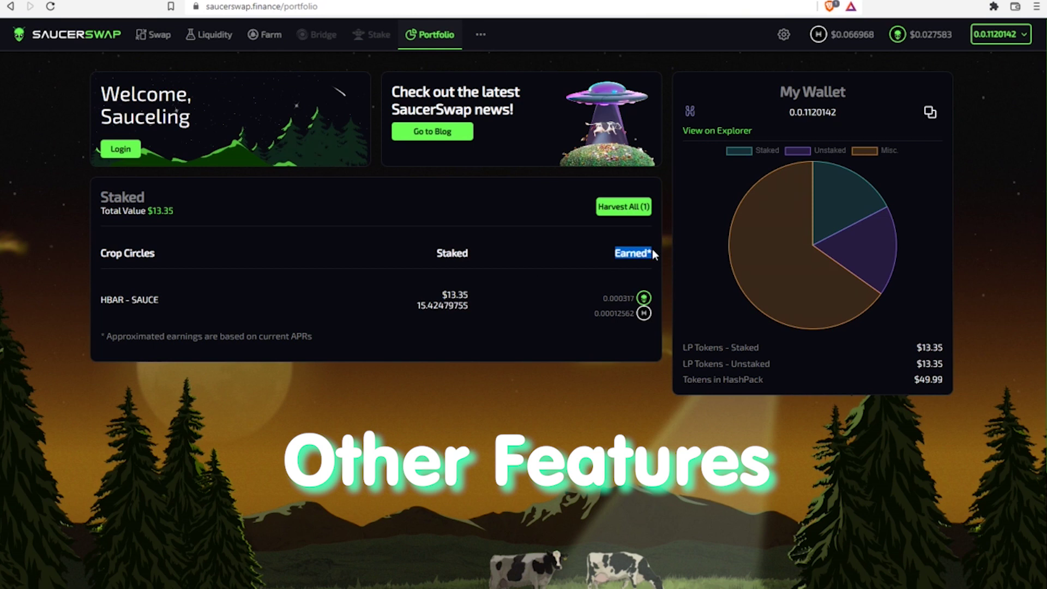
{"action": "left_click", "coordinate": [784, 35]}
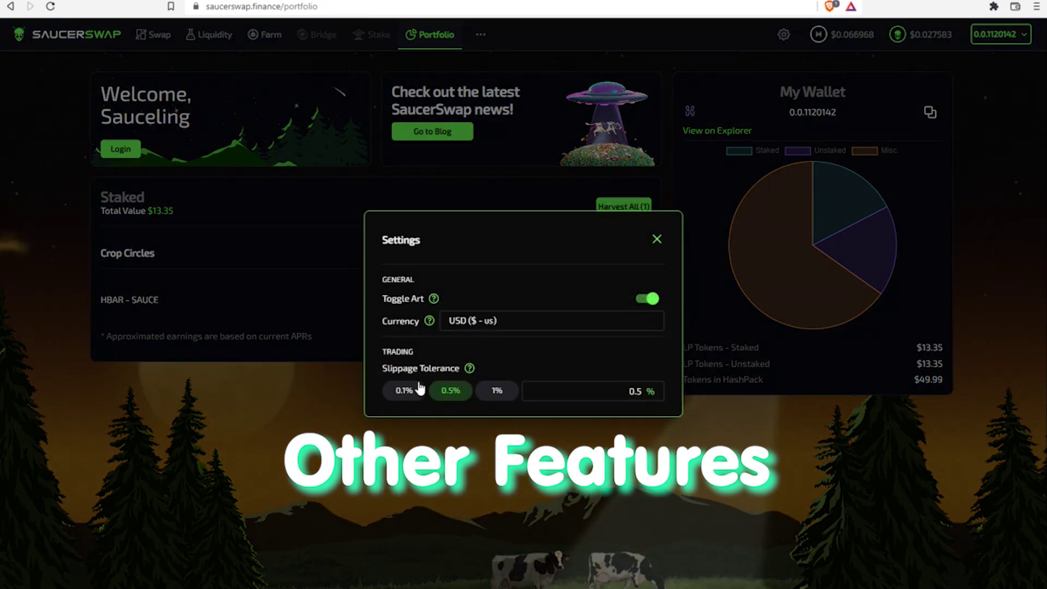
{"action": "left_click", "coordinate": [547, 387]}
{"action": "left_click", "coordinate": [657, 242]}
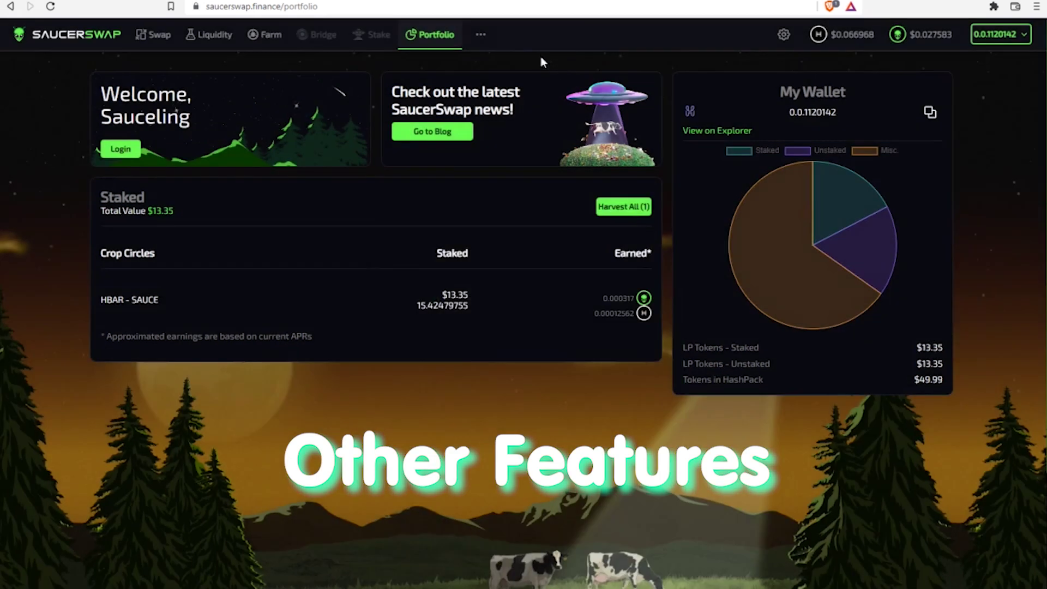
{"action": "left_click", "coordinate": [481, 36]}
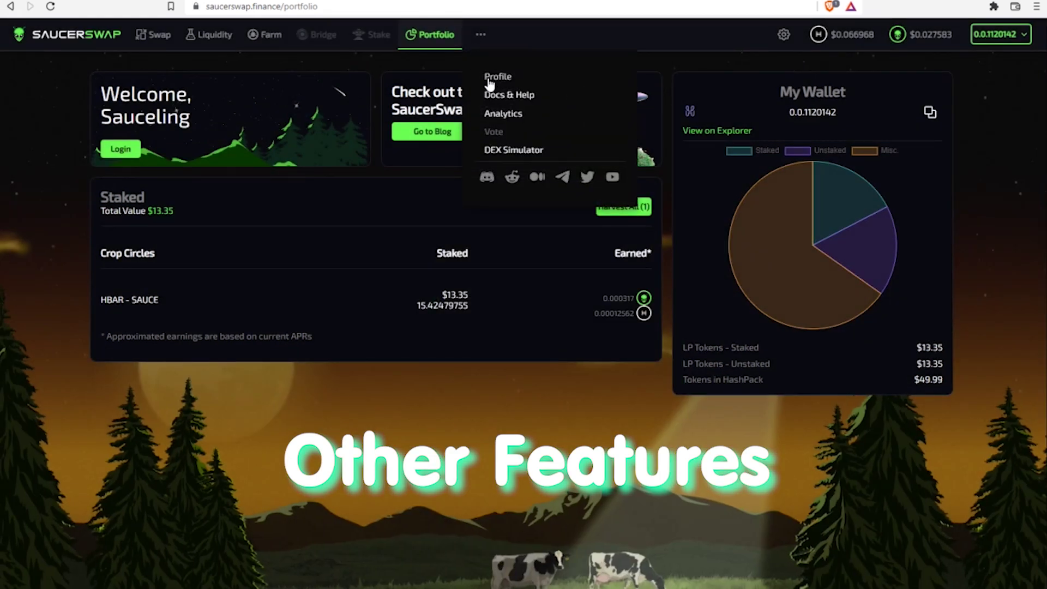
{"action": "left_click", "coordinate": [501, 153]}
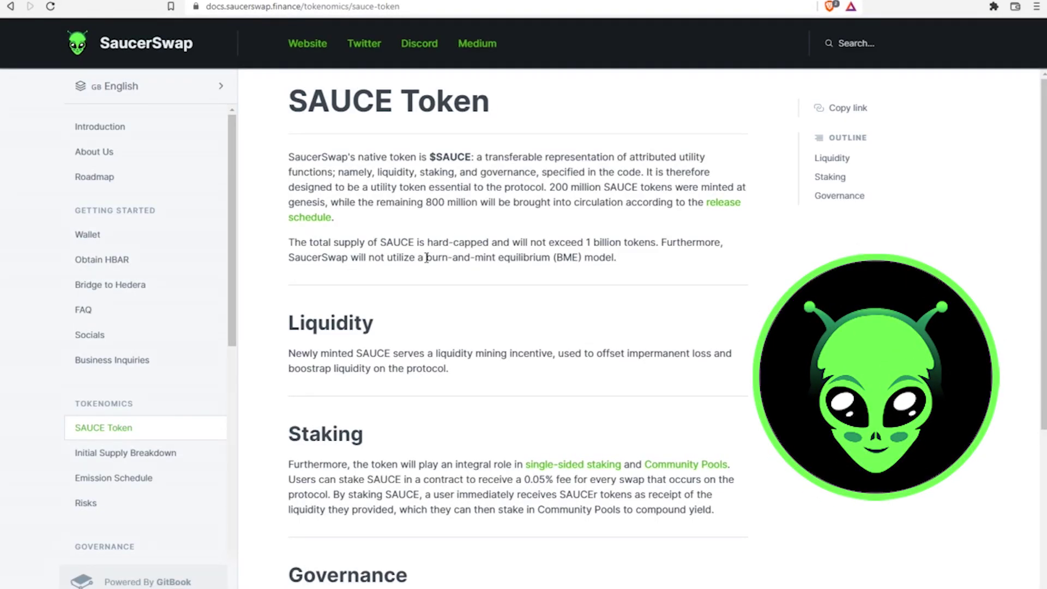
Step: Scroll through the SAUCE Token docs page, from the 1-billion hard cap to DAO governance voting
{"action": "scroll", "coordinate": [426, 327], "scroll_direction": "down", "scroll_amount": 1}
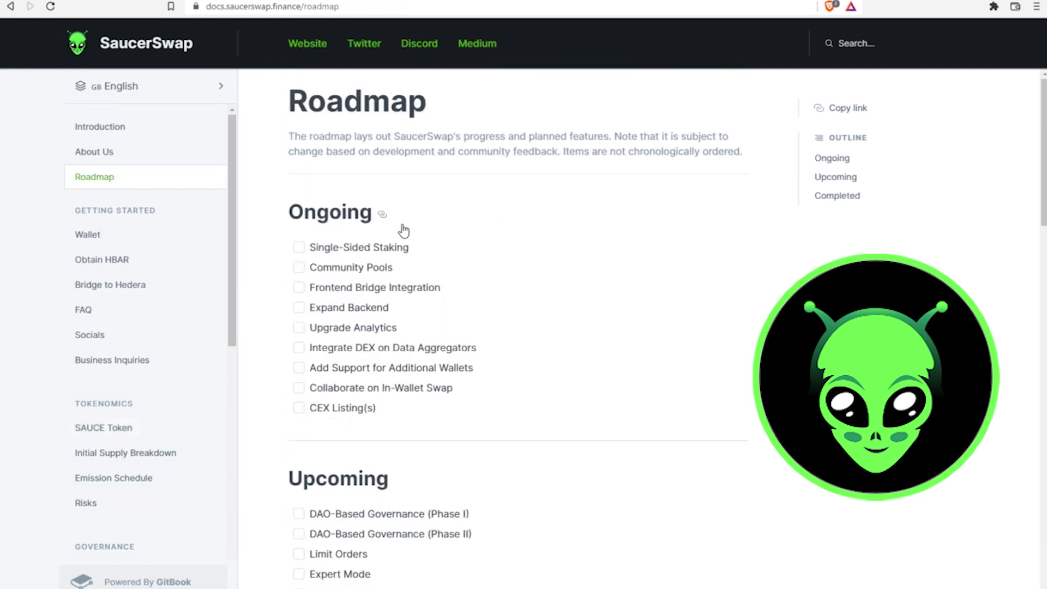
{"action": "scroll", "coordinate": [403, 231], "scroll_direction": "down", "scroll_amount": 3}
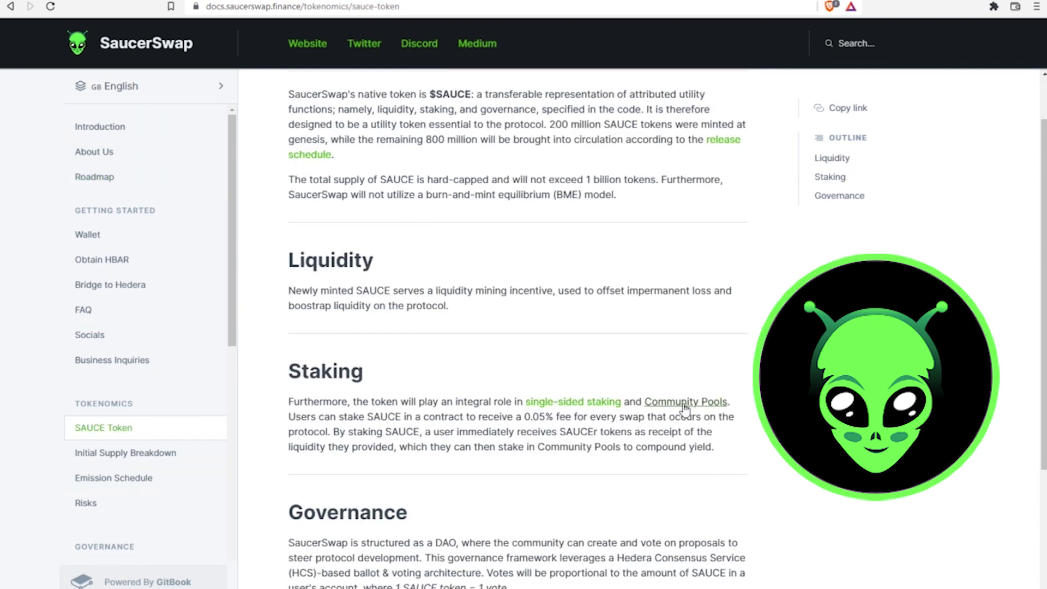
{"action": "scroll", "coordinate": [482, 477], "scroll_direction": "down", "scroll_amount": 1}
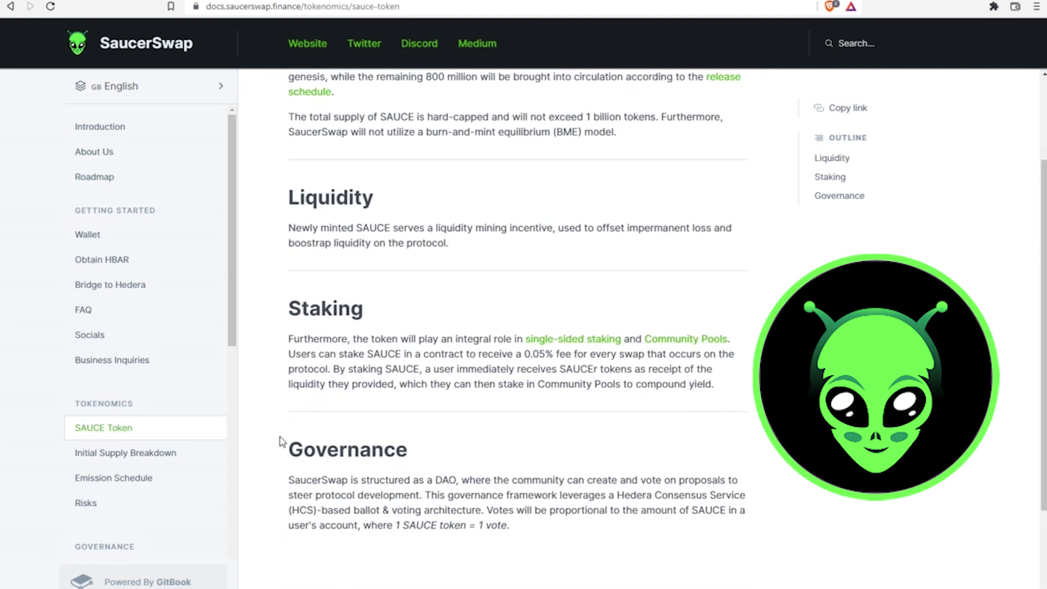